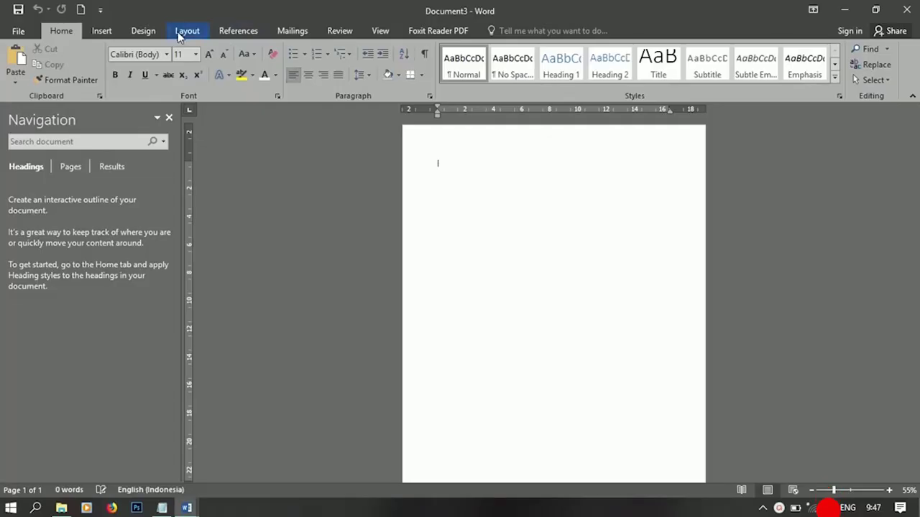
Set the page to A4 paper with narrow margins and landscape orientation.
left_click(178, 32)
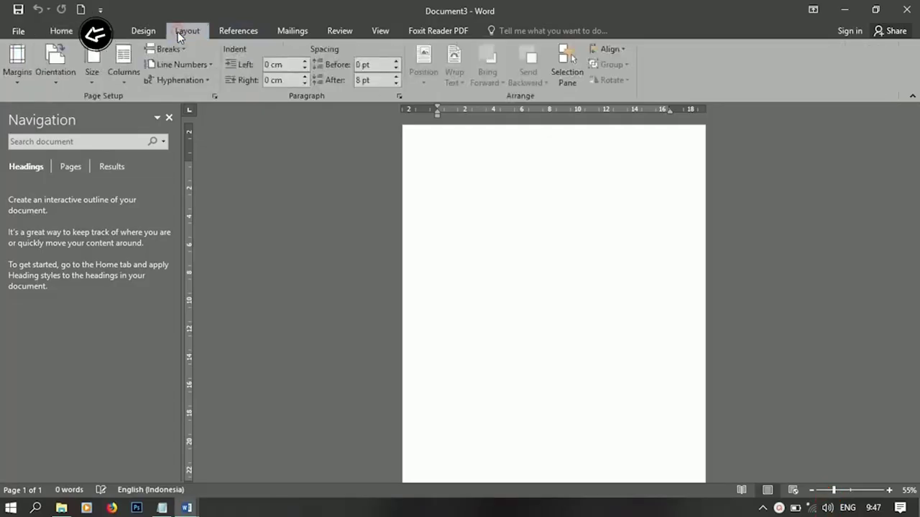
left_click(175, 112)
left_click(208, 233)
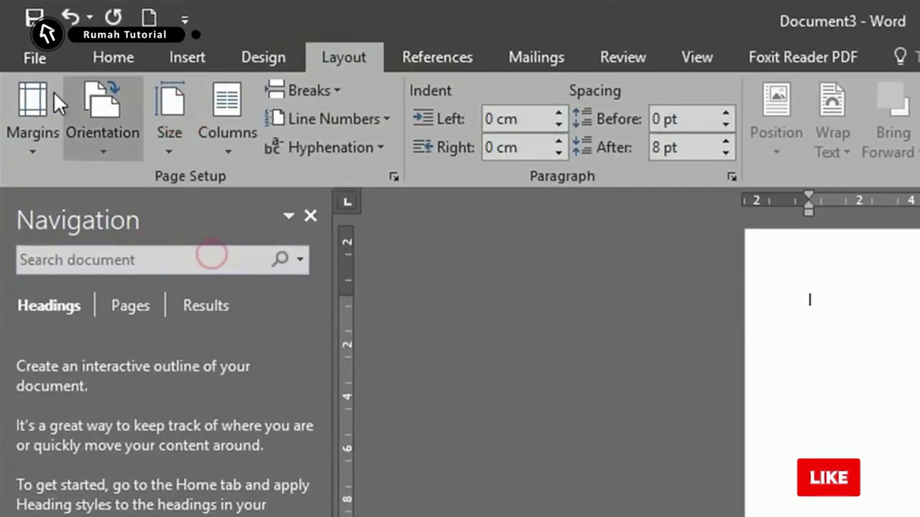
left_click(31, 108)
left_click(103, 381)
left_click(118, 92)
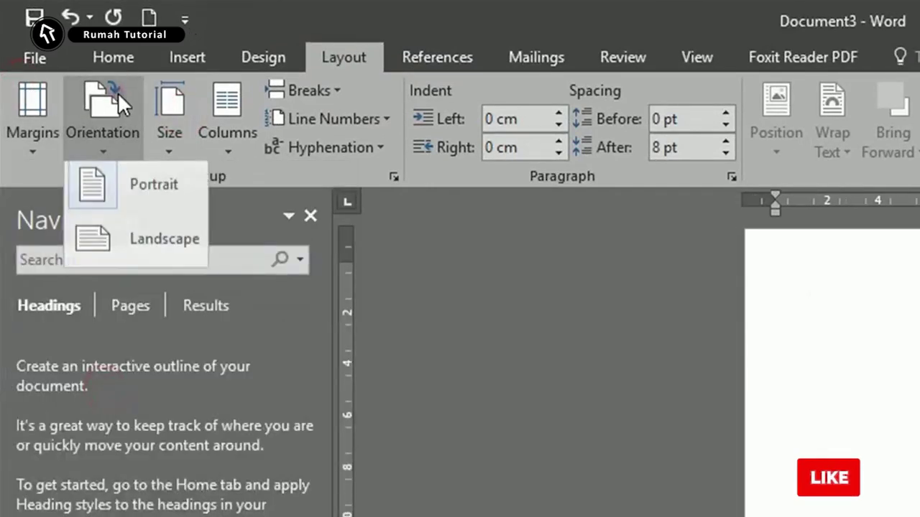
left_click(139, 239)
Draw a rectangle sized 21 × 29,7 cm and snap it to the page's top edge.
left_click(187, 61)
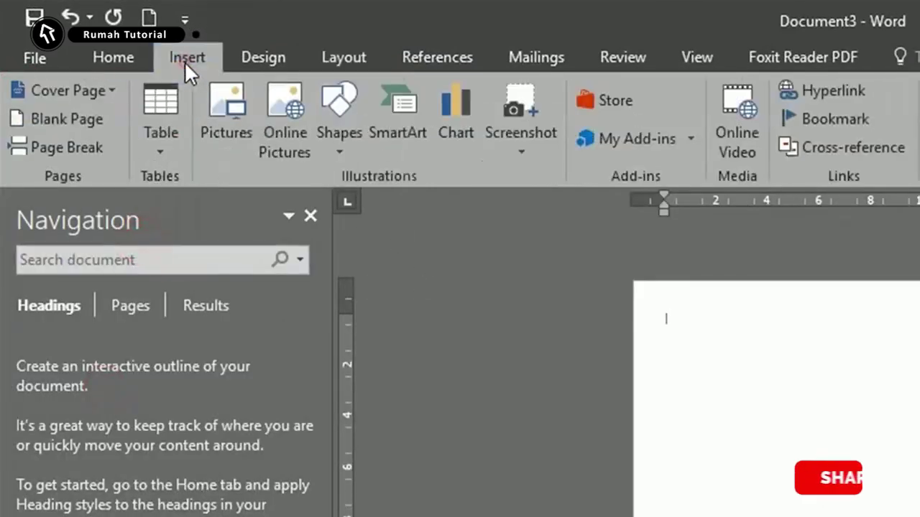
left_click(334, 115)
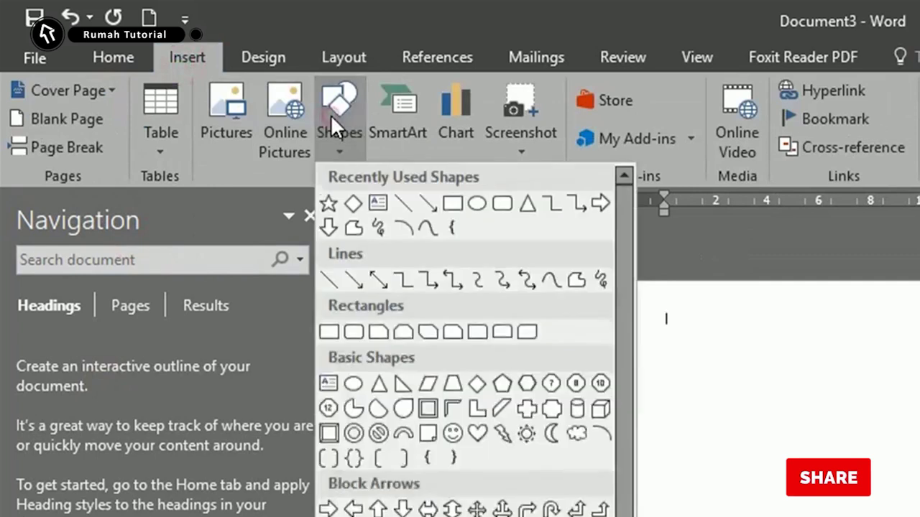
left_click(451, 203)
mouse_move(389, 180)
left_mouse_down()
mouse_move(463, 260)
mouse_move(751, 418)
left_mouse_up()
left_click(859, 54)
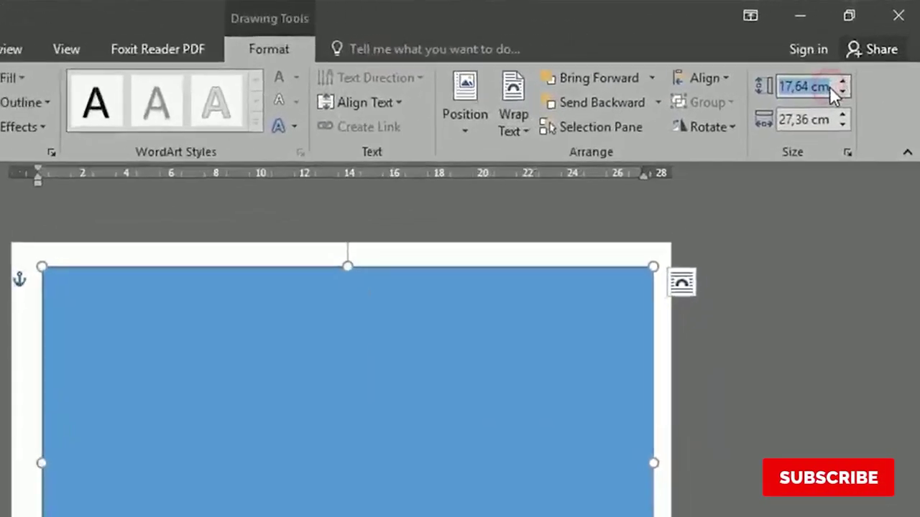
type("2")
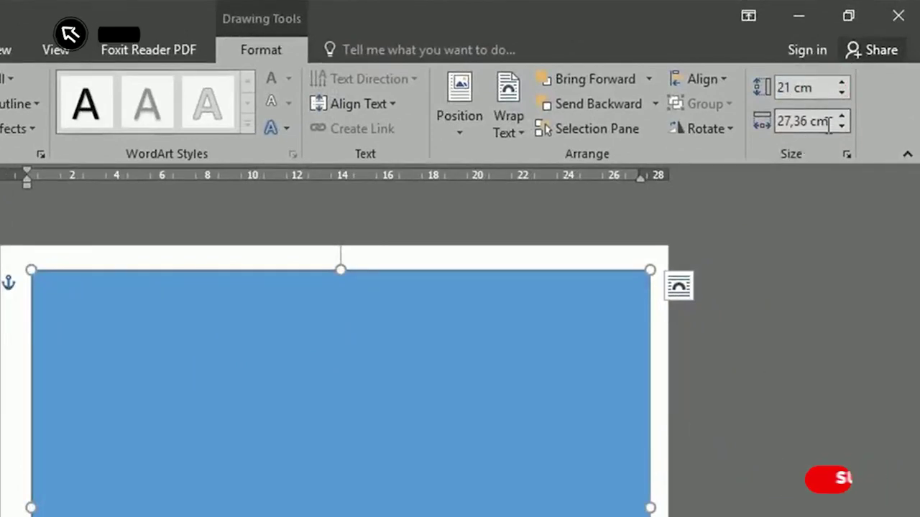
left_click(828, 124)
type("29,7")
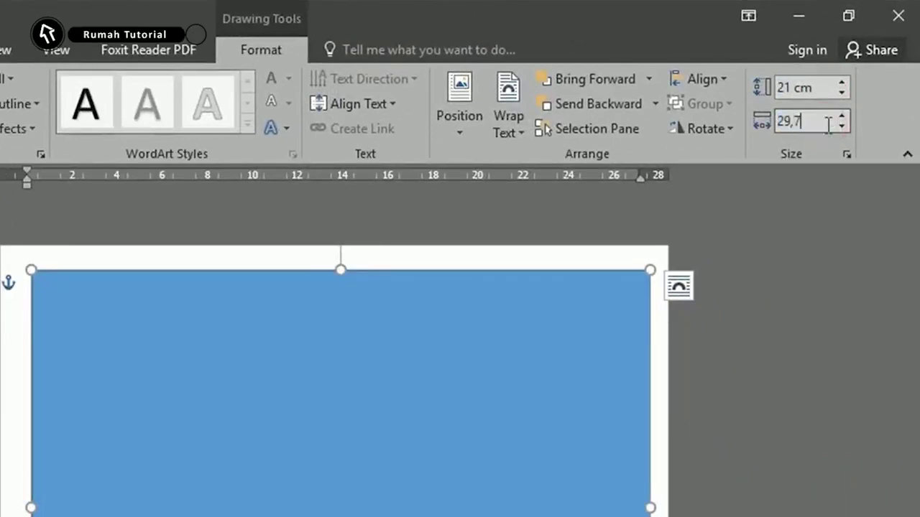
key("Return")
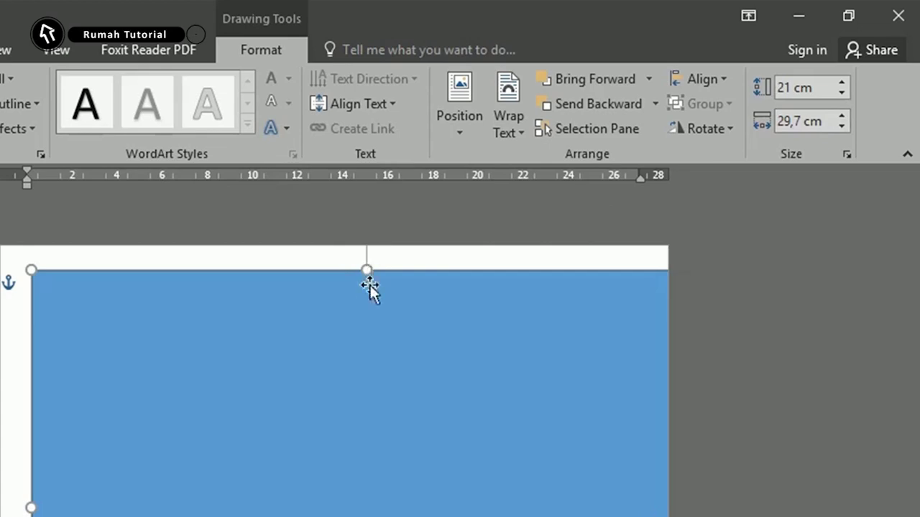
left_click_drag(369, 285, 370, 260)
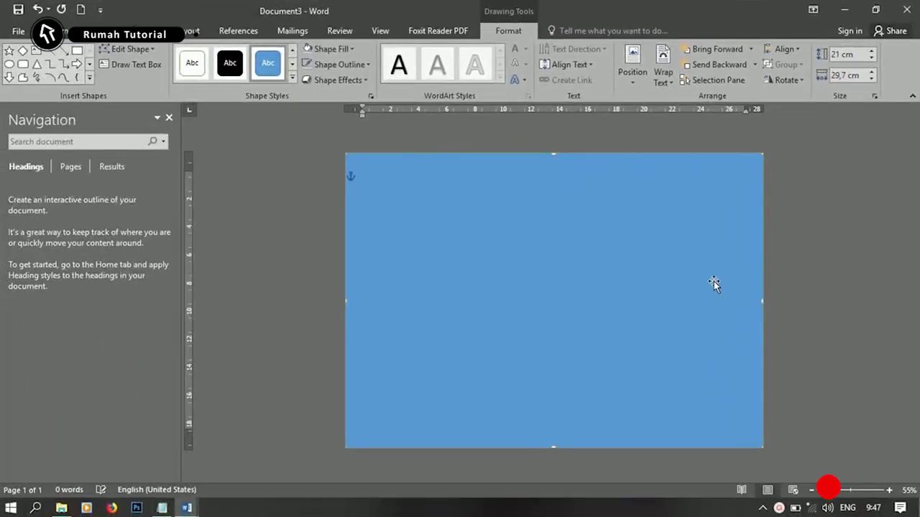
Fill the rectangle with the bg-01 picture from the computer.
left_click(330, 49)
left_click(332, 227)
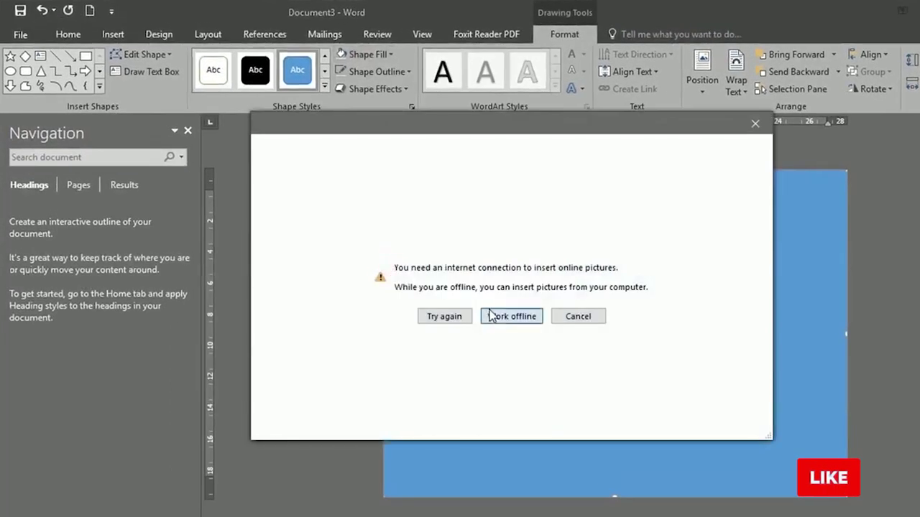
left_click(489, 316)
left_click(212, 117)
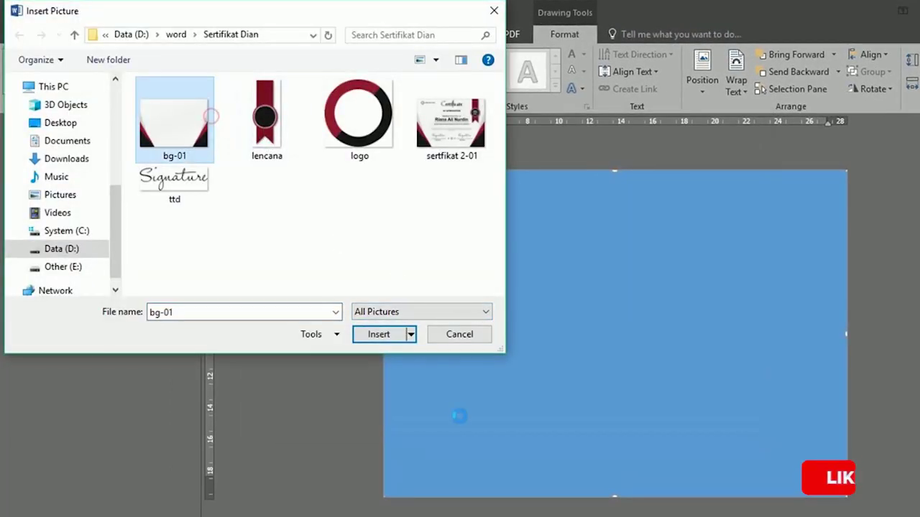
left_click(390, 336)
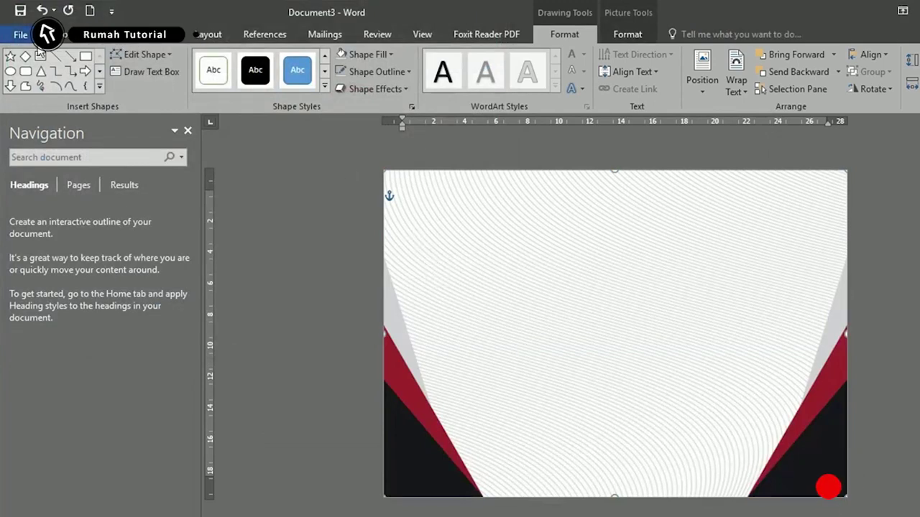
Draw a large text box over the page centre with no fill and no outline.
left_click(335, 221)
double_click(438, 261)
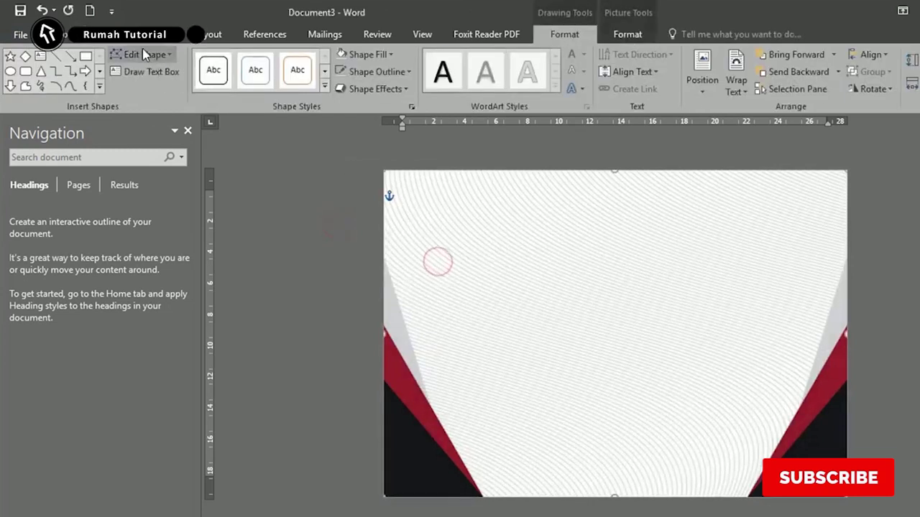
left_click(107, 34)
left_click(194, 65)
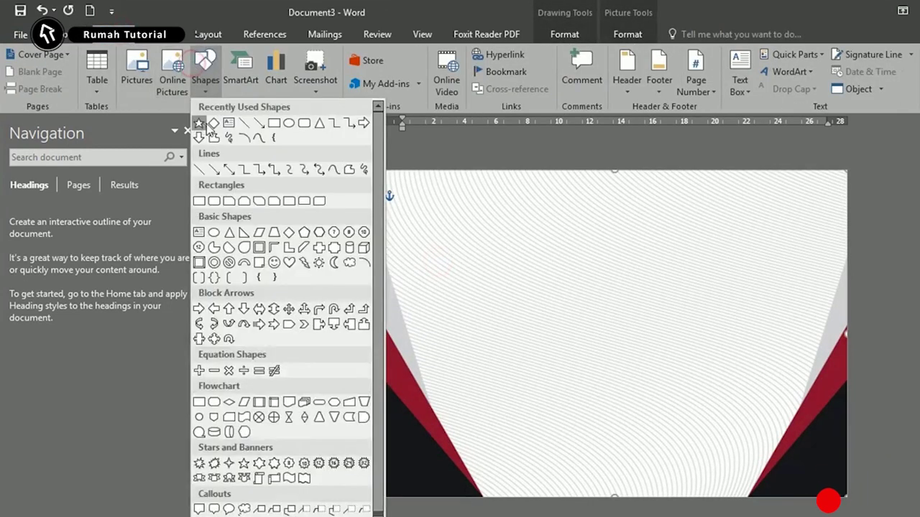
left_click(230, 129)
left_click_drag(458, 186, 786, 467)
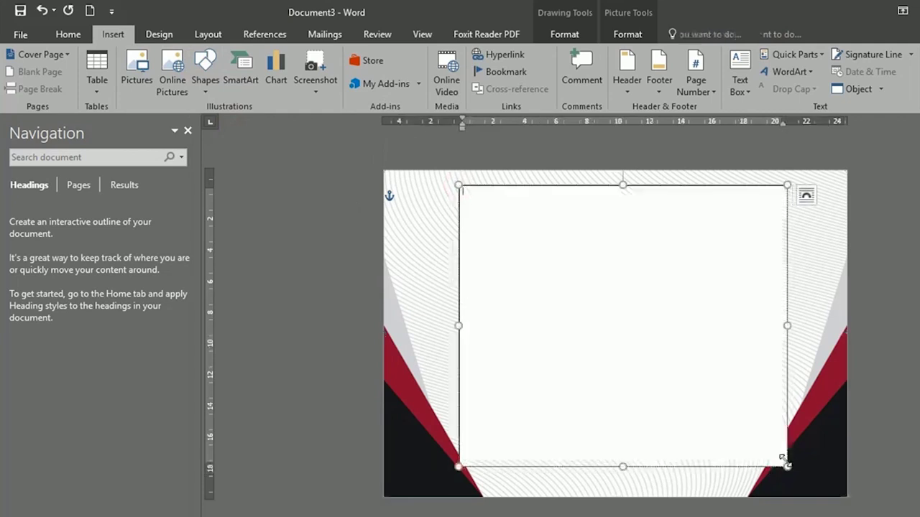
right_click(531, 190)
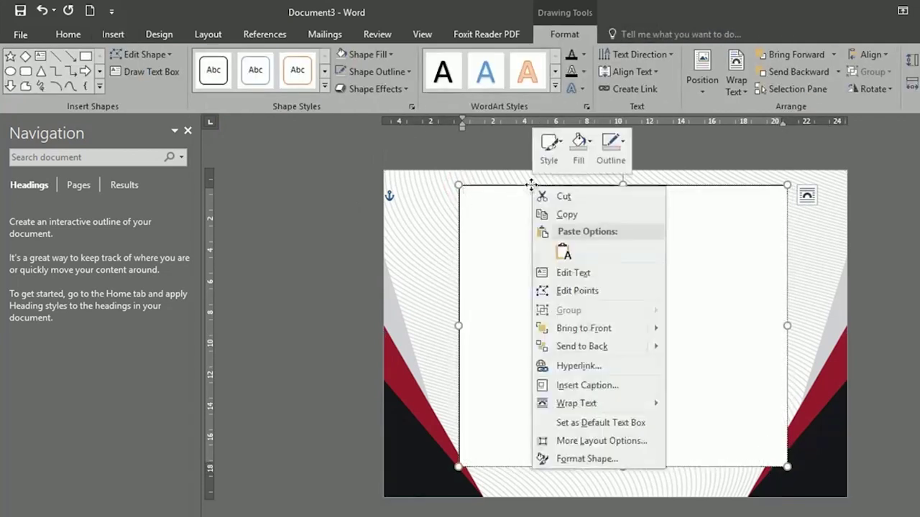
left_click(579, 146)
left_click(624, 325)
left_click(611, 146)
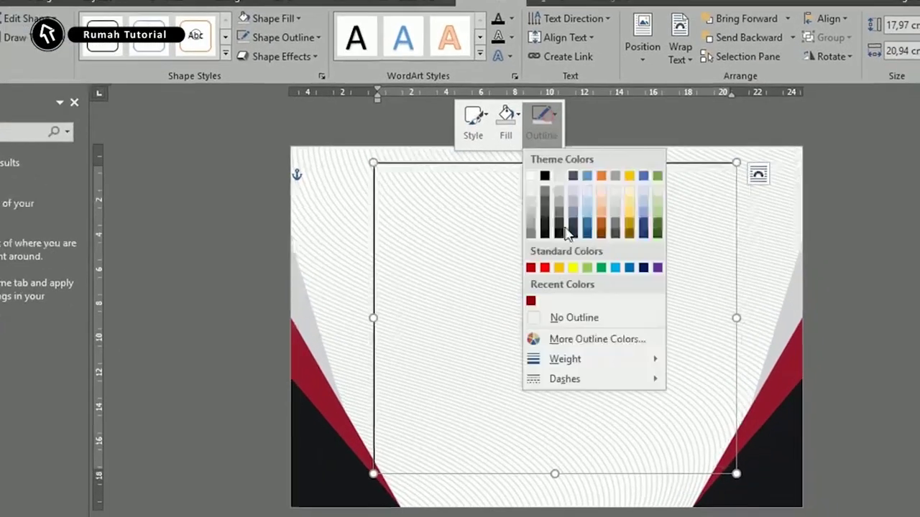
left_click(636, 324)
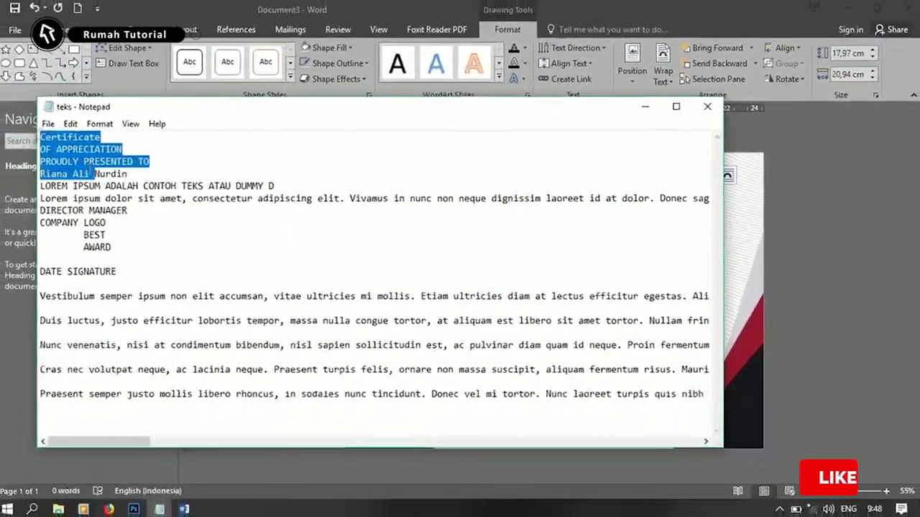
Copy the certificate lines through DIRECTOR MANAGER from the teks notes.
left_click_drag(91, 174, 183, 211)
right_click(89, 170)
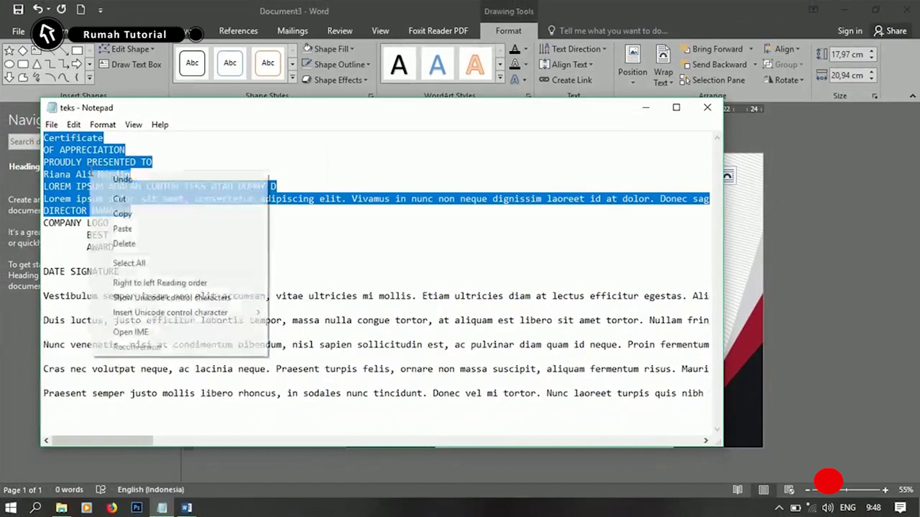
left_click(125, 211)
left_click(644, 112)
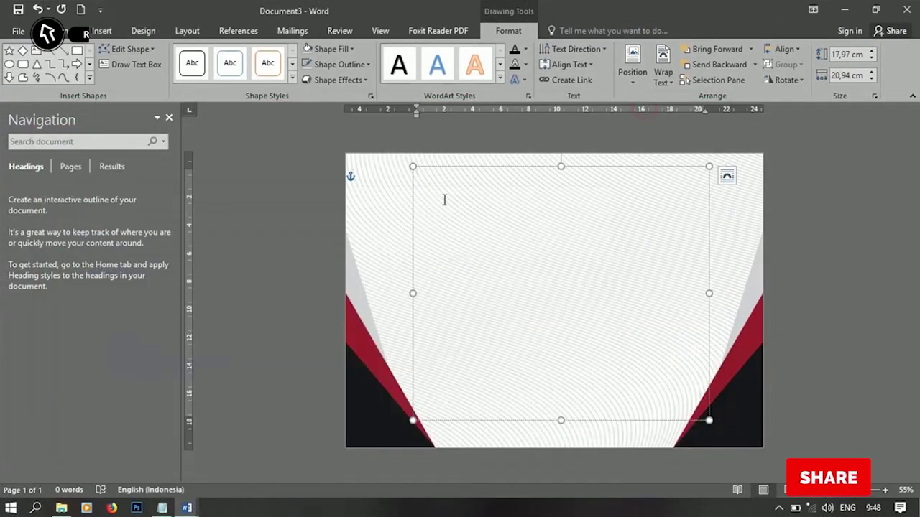
Paste the certificate text into the text box and centre the title lines.
key("ctrl+v")
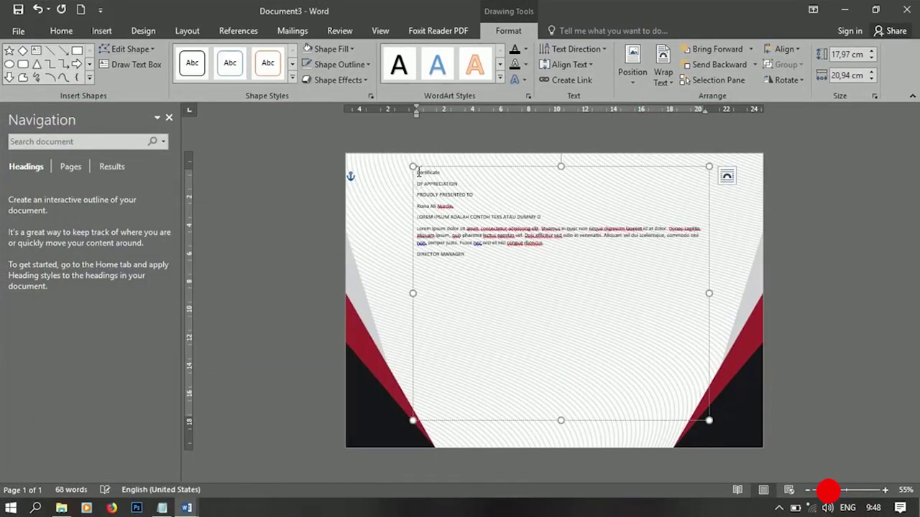
mouse_move(419, 173)
left_mouse_down()
mouse_move(413, 167)
mouse_move(419, 172)
left_mouse_up()
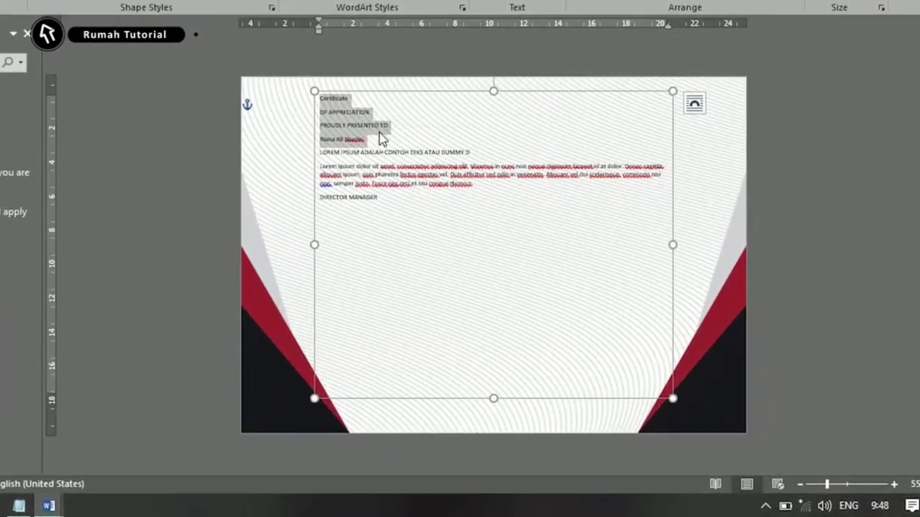
key("ctrl+e")
Set 'Certificate' to 72 pt French Script and select the two subtitle lines.
left_click(482, 100)
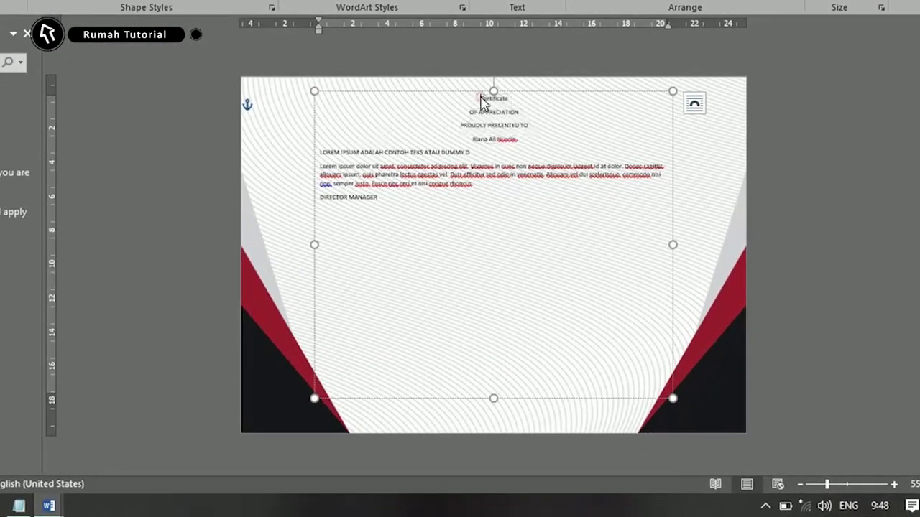
left_click(624, 54)
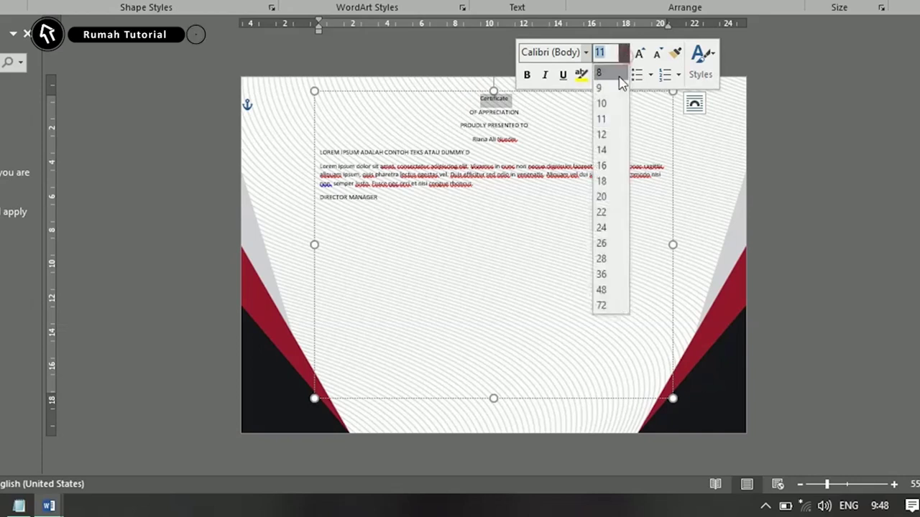
left_click(603, 306)
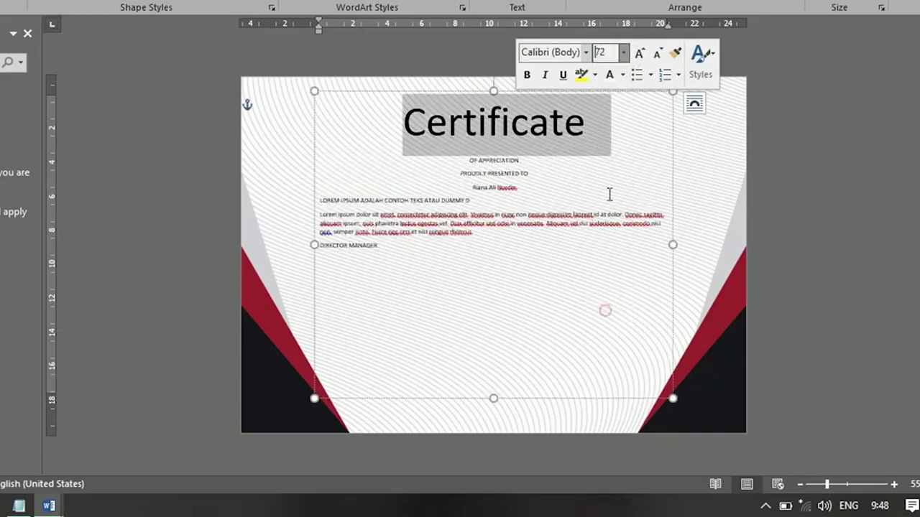
left_click(587, 53)
left_click(594, 151)
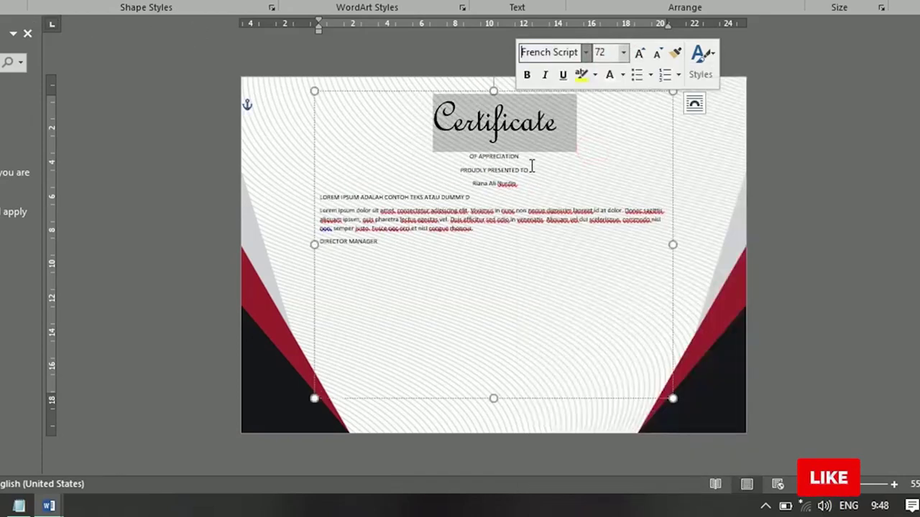
left_click_drag(473, 158, 540, 170)
Make the subtitle lines bold 24 pt and enlarge the recipient's name to 72 pt.
left_click(550, 142)
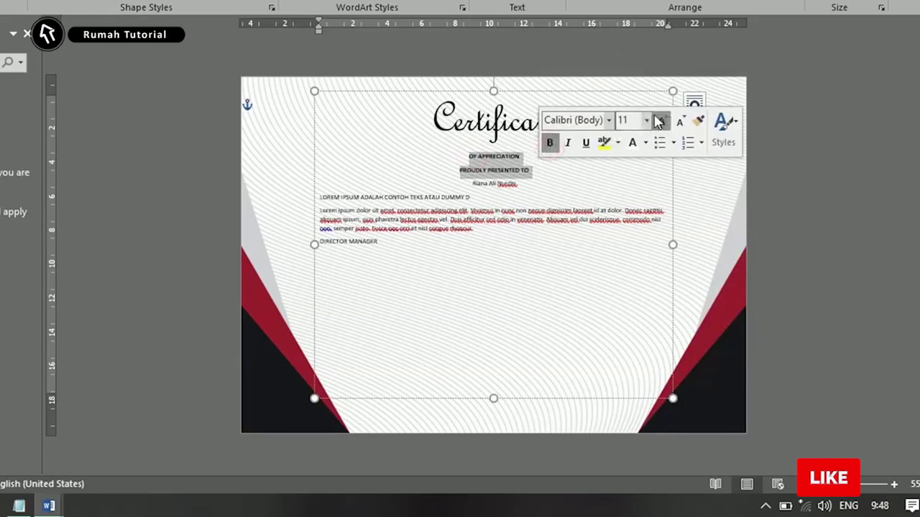
left_click(647, 120)
left_click(625, 295)
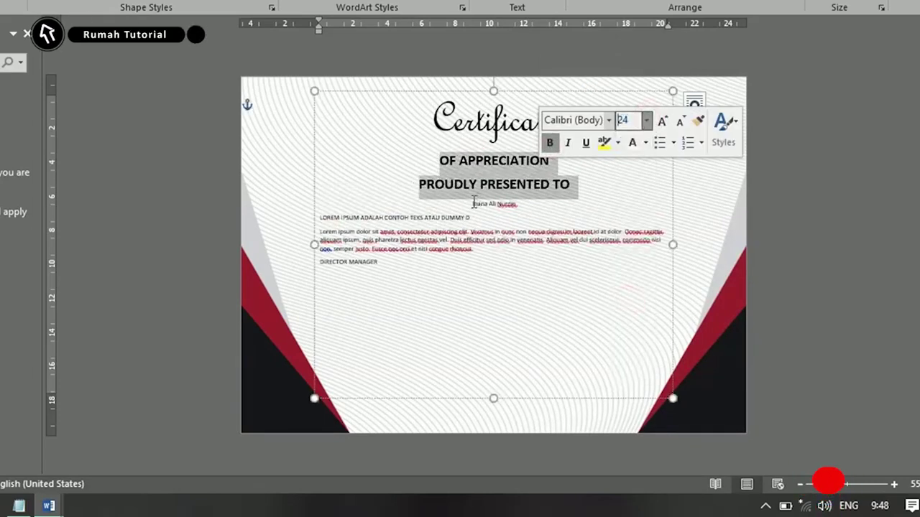
left_click_drag(473, 204, 519, 204)
left_click(646, 160)
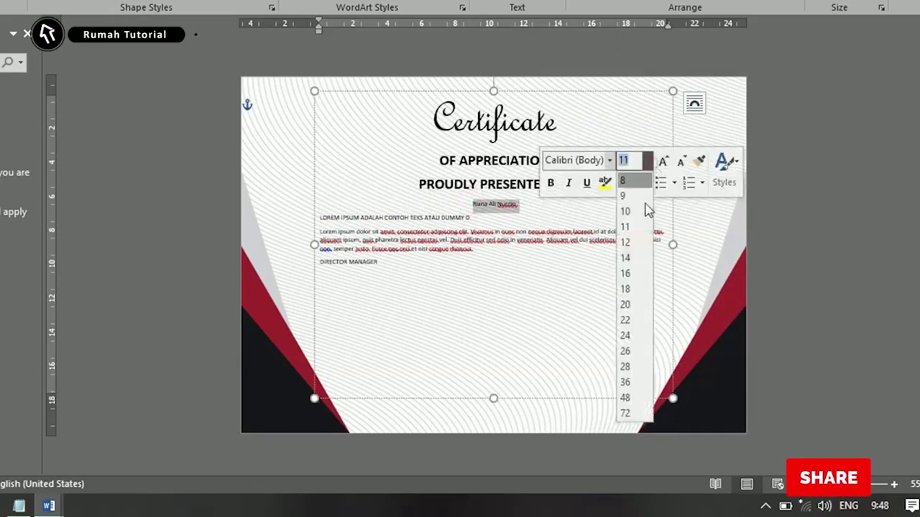
left_click(625, 414)
left_click(534, 352)
Colour the words PRESENTED TO dark red.
left_click_drag(480, 184, 574, 185)
left_click(699, 160)
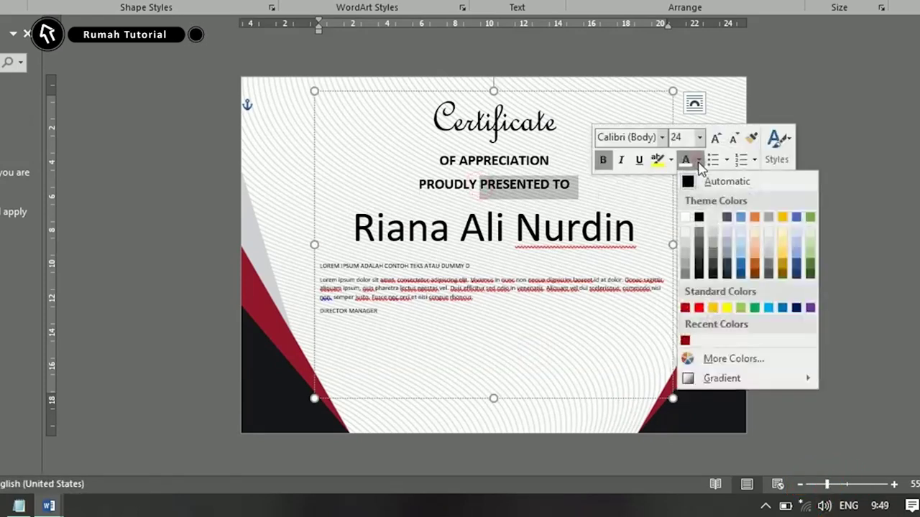
left_click(685, 341)
left_click(545, 343)
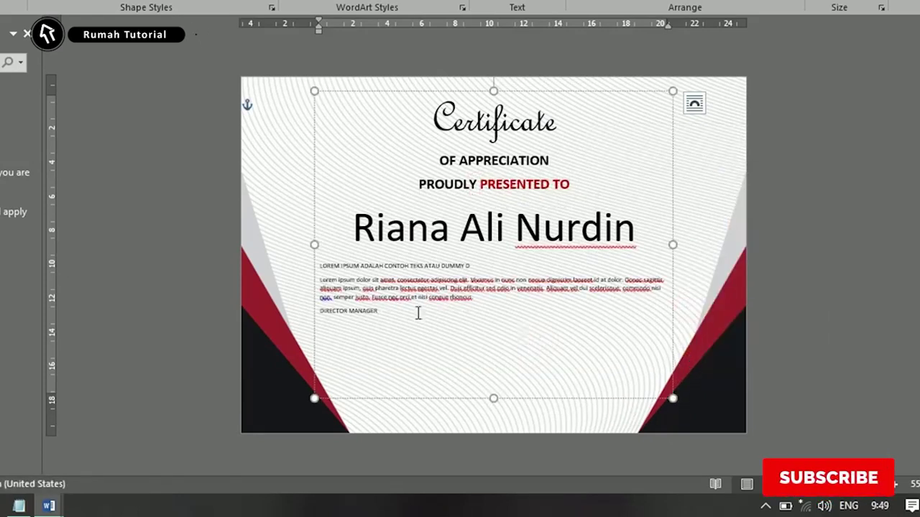
Centre the LOREM IPSUM line at size 18 and nudge the text box right and up.
left_click_drag(319, 265, 474, 267)
key("ctrl+e")
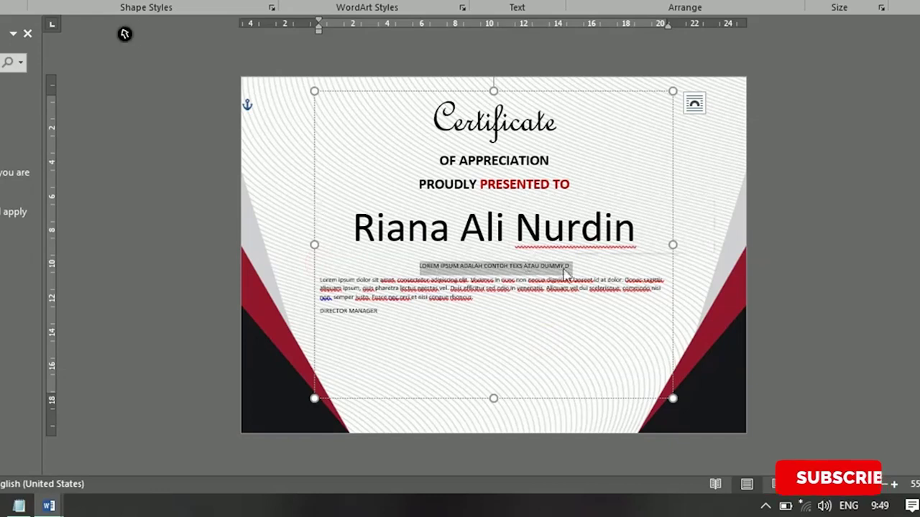
right_click(566, 274)
left_click(623, 290)
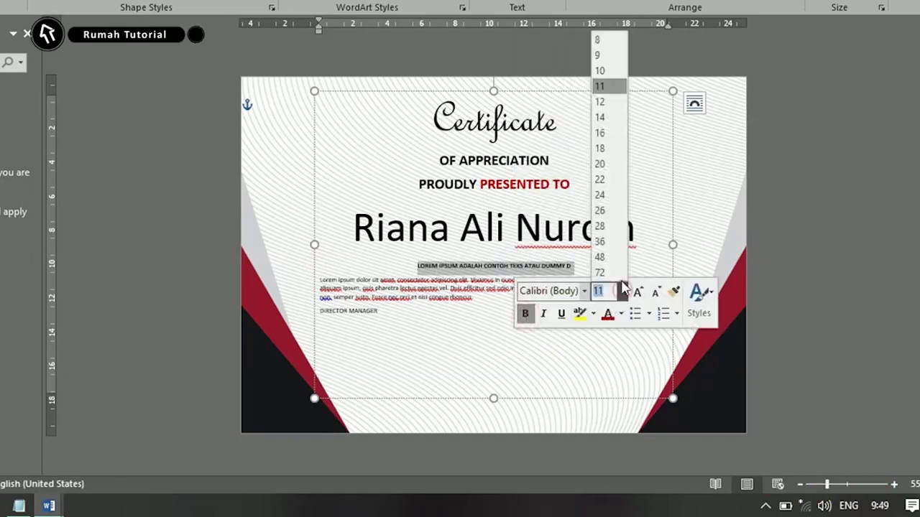
left_click(619, 148)
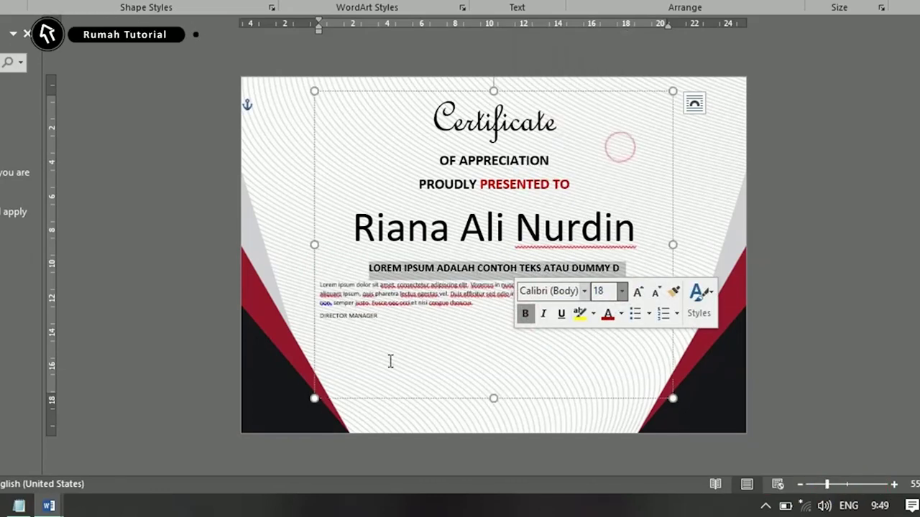
left_click(384, 322)
left_click_drag(318, 318, 414, 322)
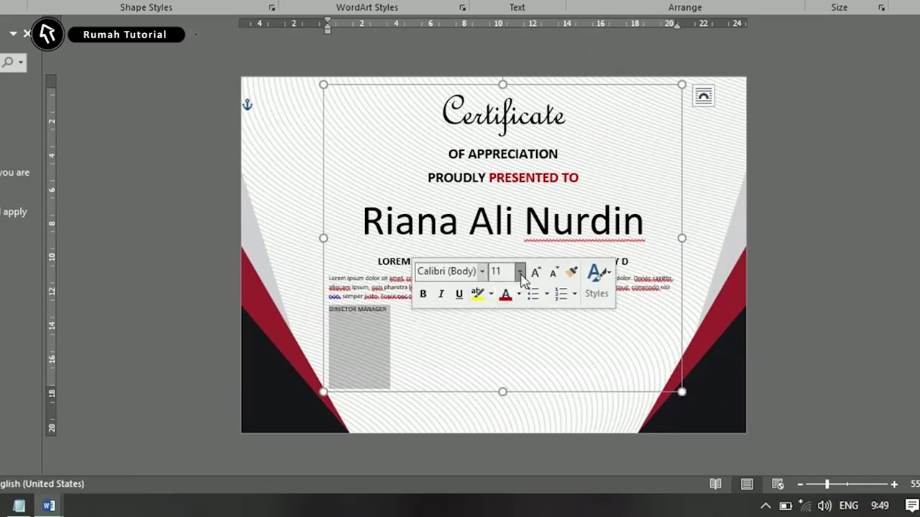
Set DIRECTOR MANAGER to 18 pt, tab MANAGER to the right, and lower the line two lines.
left_click(520, 273)
left_click(513, 133)
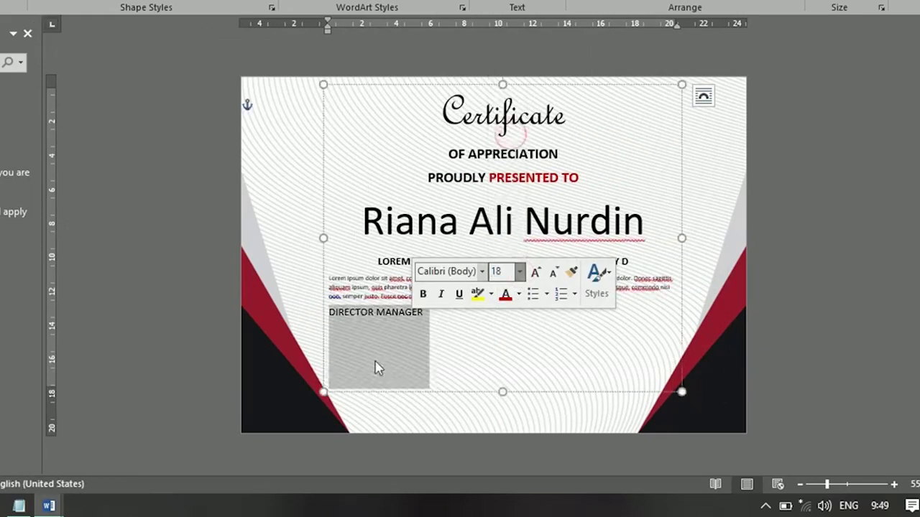
left_click(384, 337)
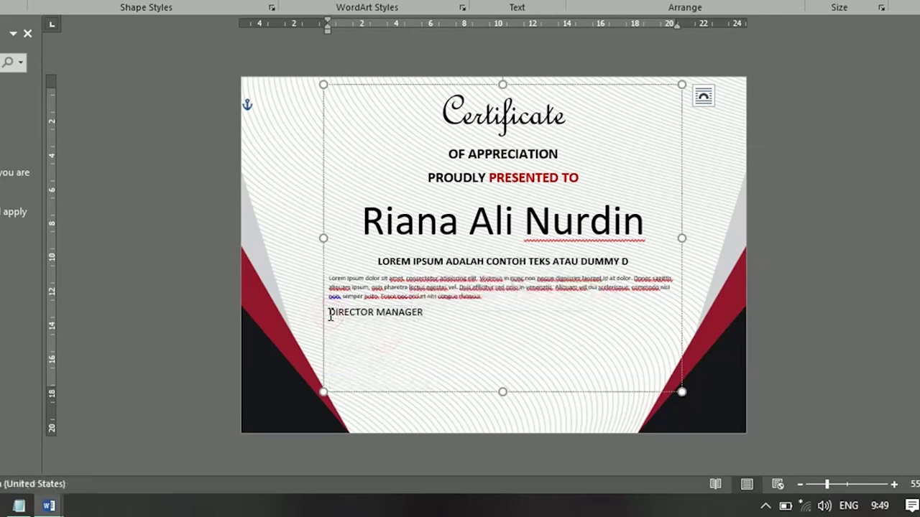
key("Tab")
key("Tab")
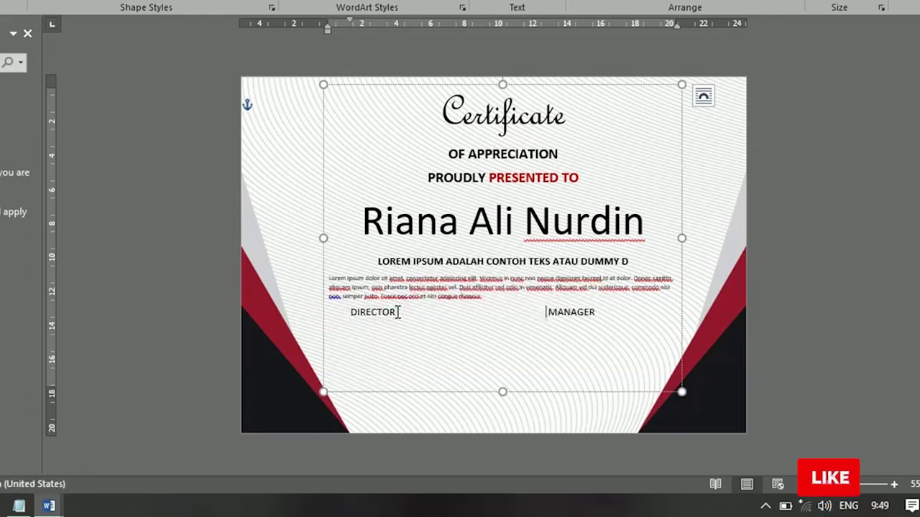
key("Tab")
key("Tab")
key("Tab")
key("Home")
key("Return")
key("Return")
key("Return")
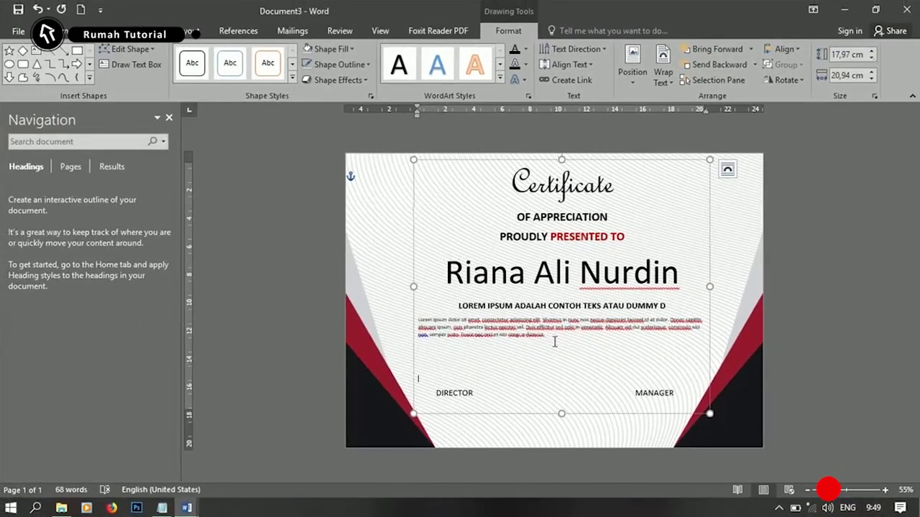
key("Return")
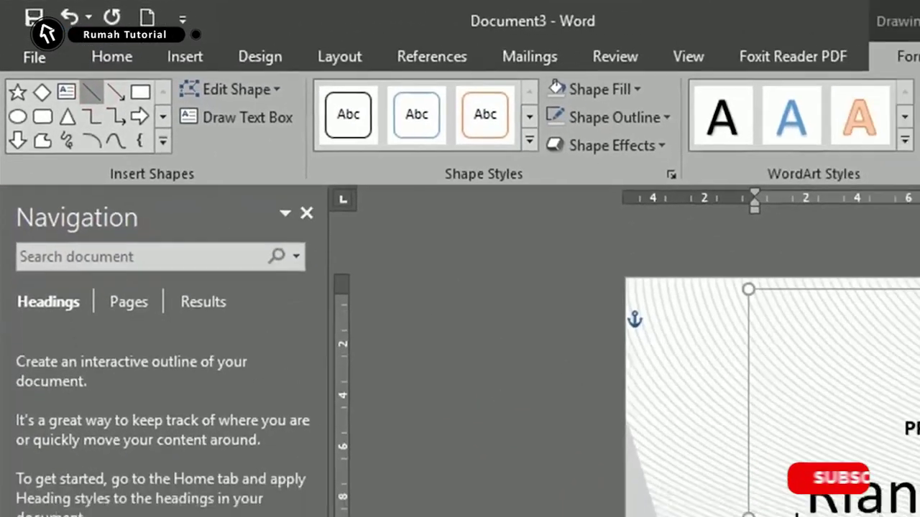
Draw dark lines under the recipient's name and above DIRECTOR and MANAGER.
left_click(91, 91)
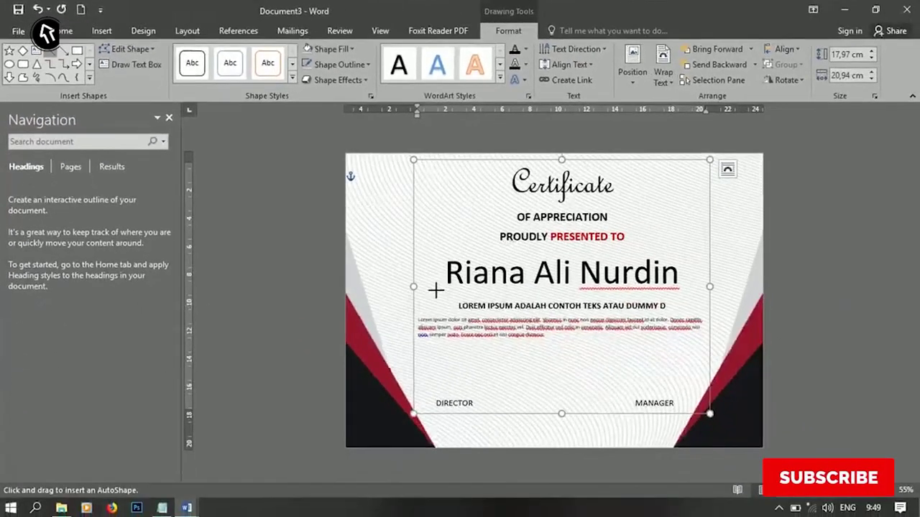
left_click_drag(436, 291, 702, 306)
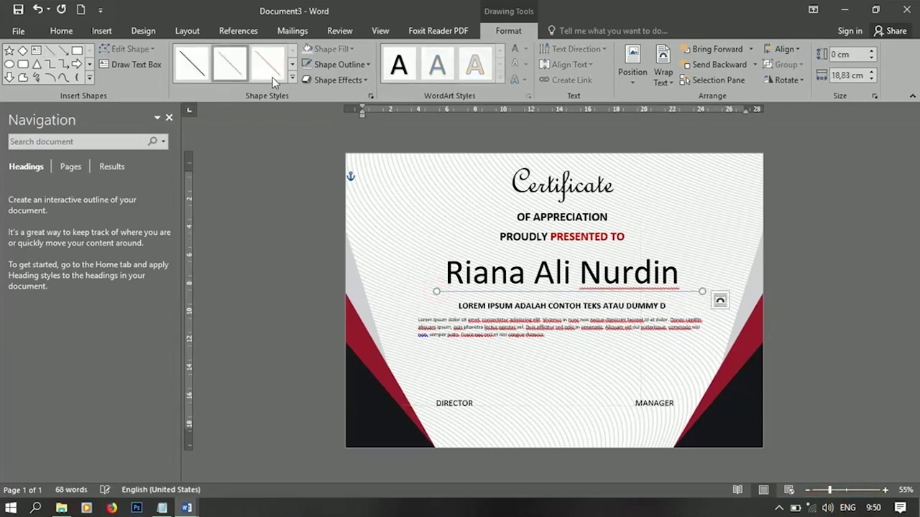
left_click(191, 66)
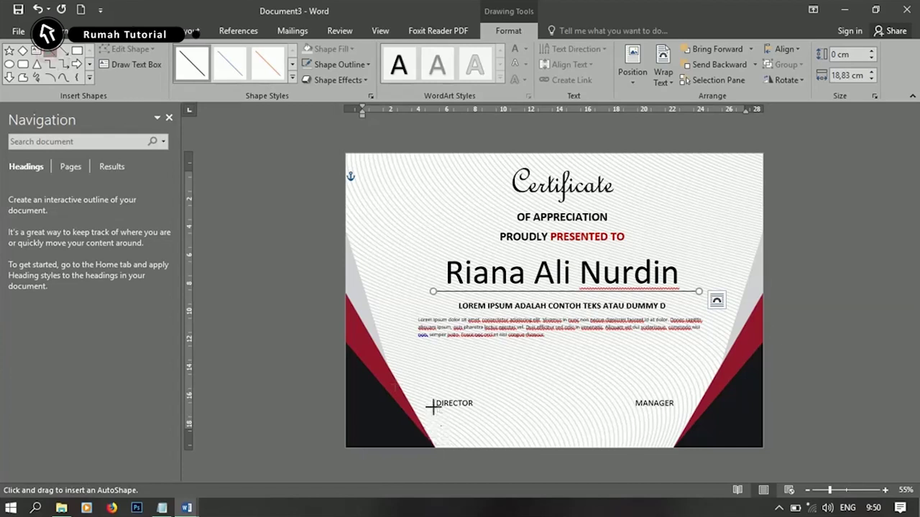
left_click_drag(429, 397, 433, 398)
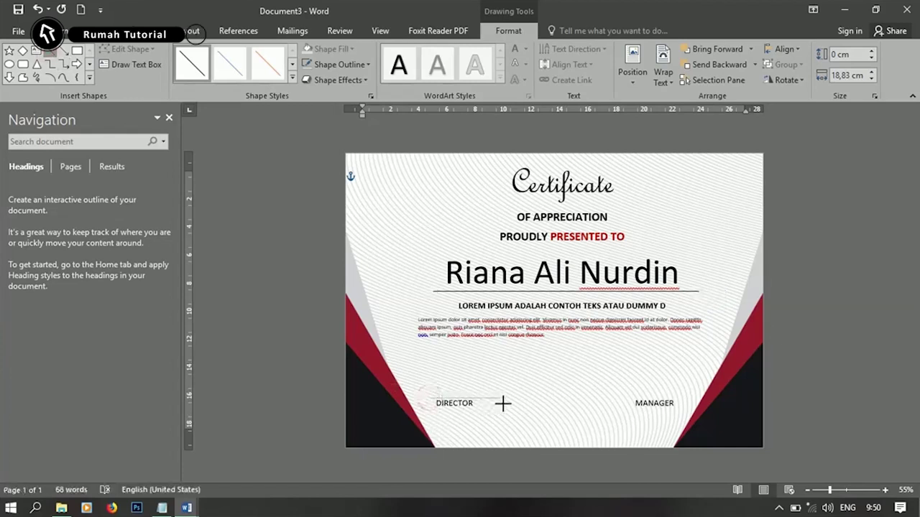
left_click_drag(499, 405, 503, 400)
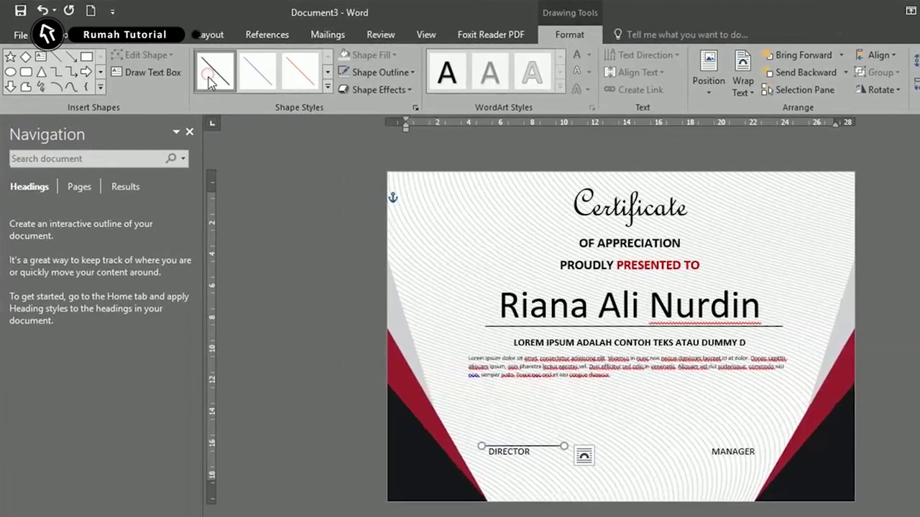
left_click(208, 76)
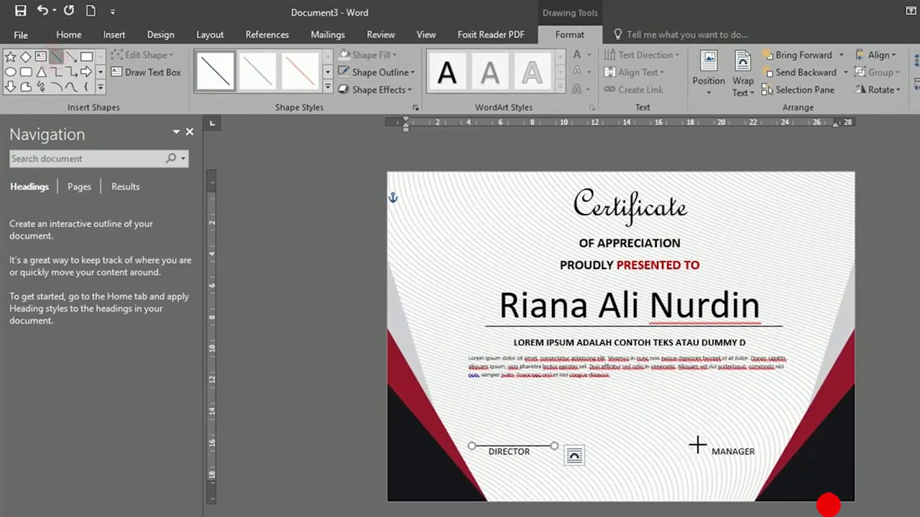
left_click_drag(697, 446, 788, 447)
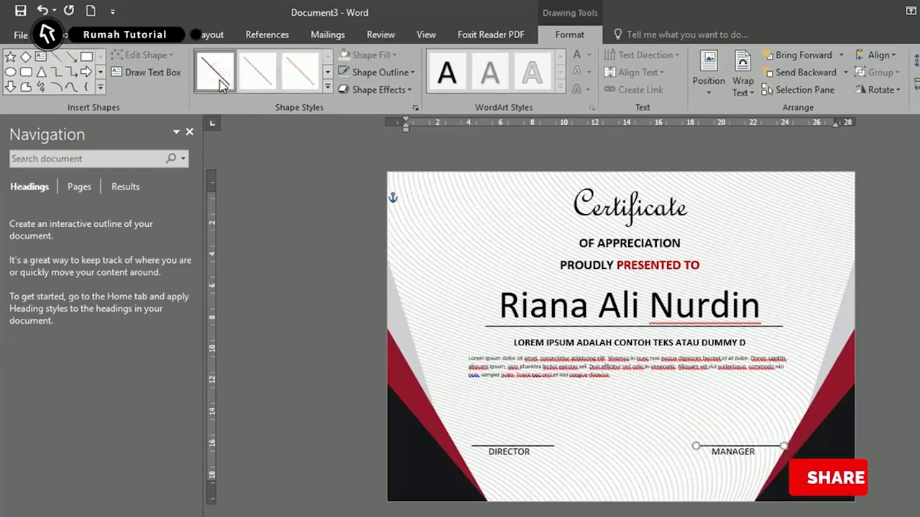
key("Left")
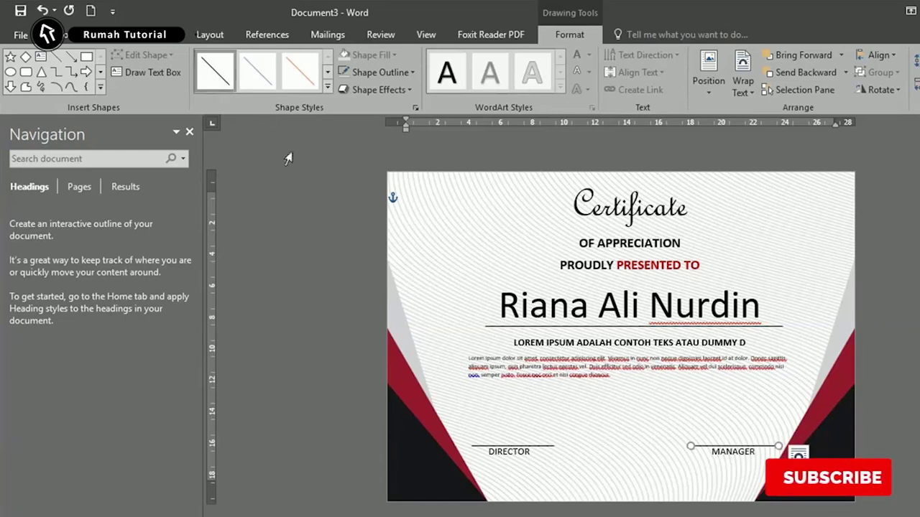
key("Escape")
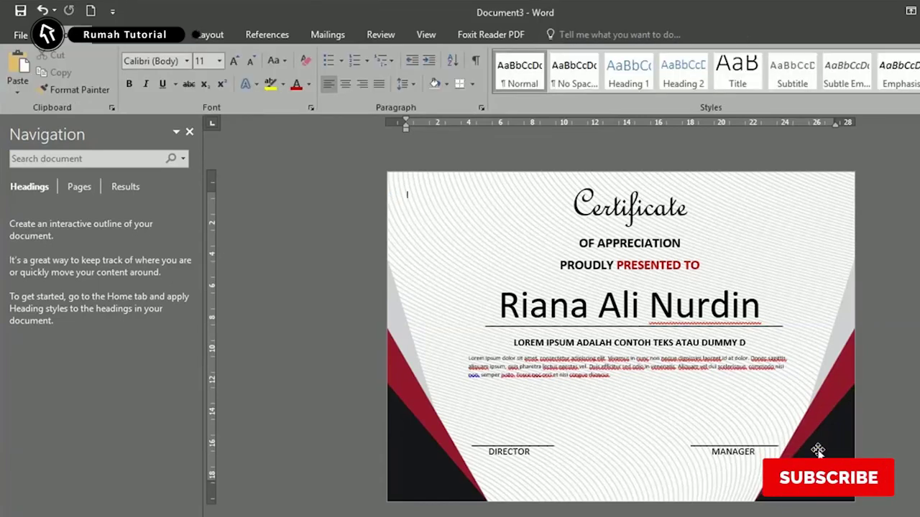
Centre the lorem ipsum paragraph and enlarge it slightly to 12 pt.
left_click(818, 450)
left_click_drag(469, 357, 532, 387)
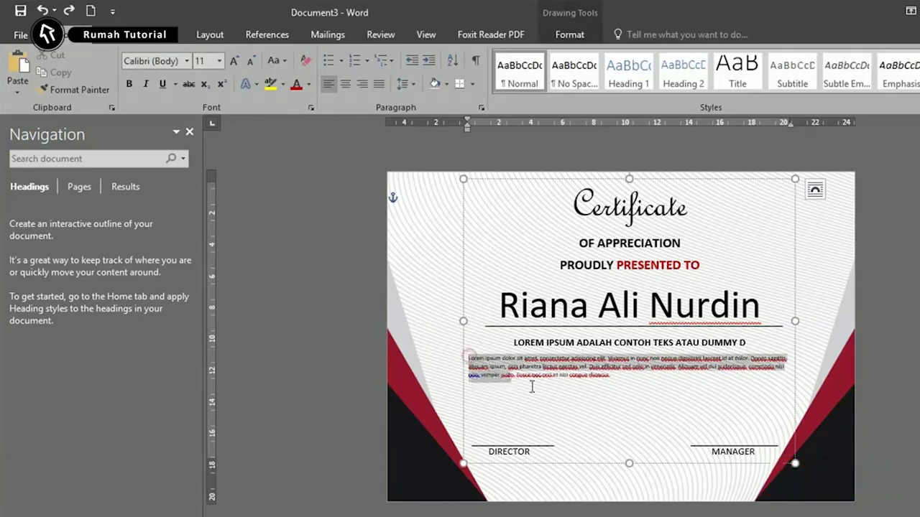
key("ctrl+e")
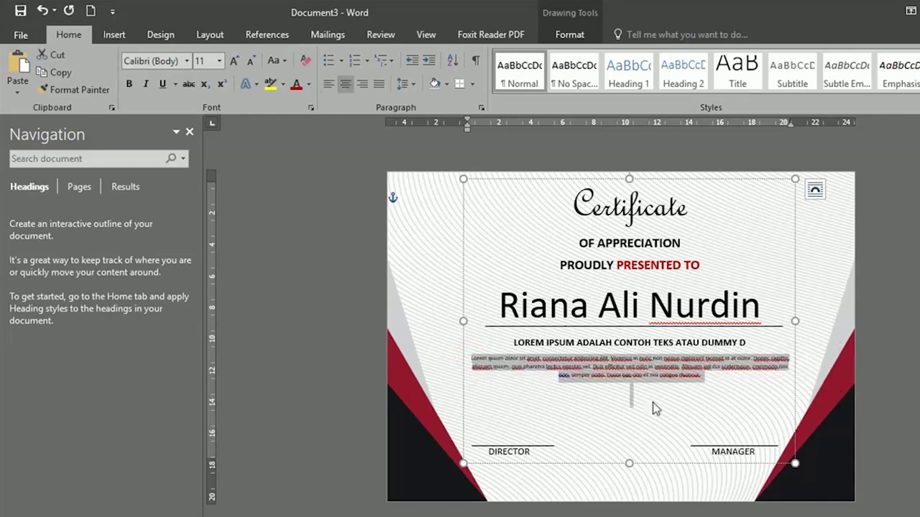
key("ctrl+bracketright")
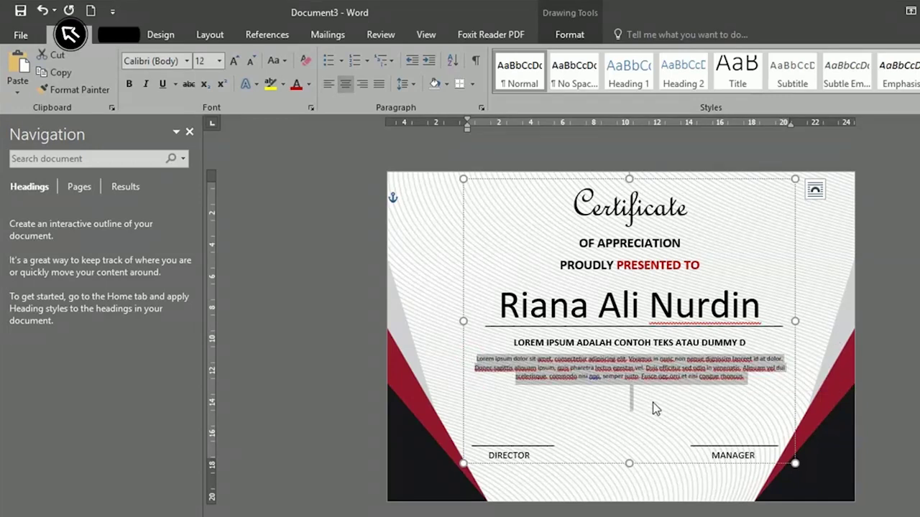
key("ctrl+bracketright")
key("ctrl+bracketleft")
key("ctrl+bracketleft")
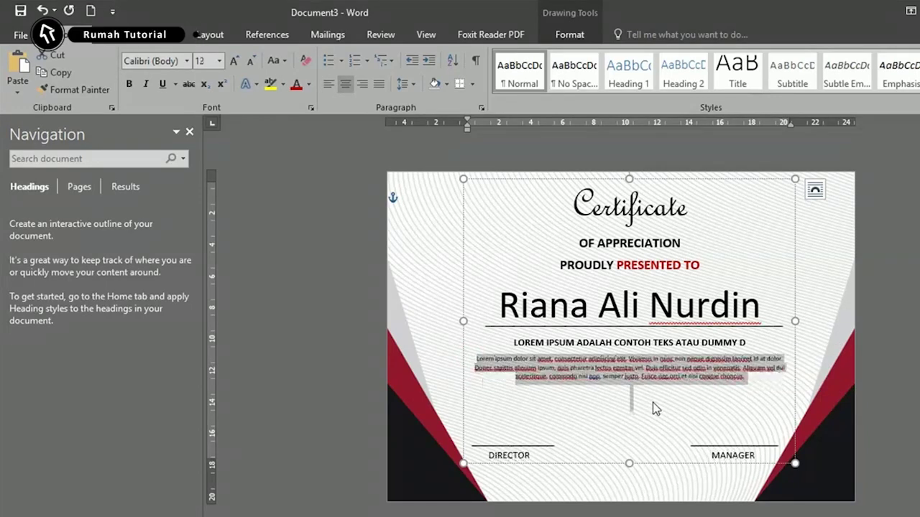
left_click(651, 491)
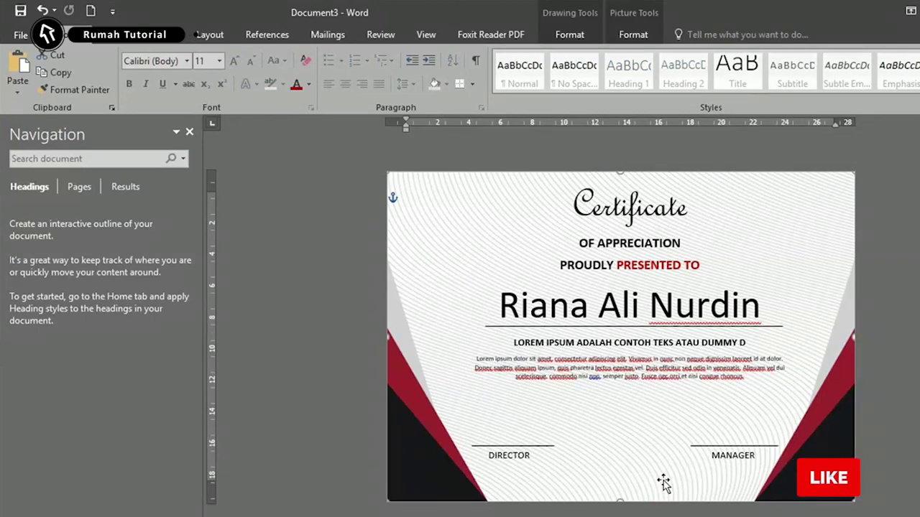
Draw a small diamond shape between DIRECTOR and MANAGER.
left_click(108, 35)
left_click(207, 72)
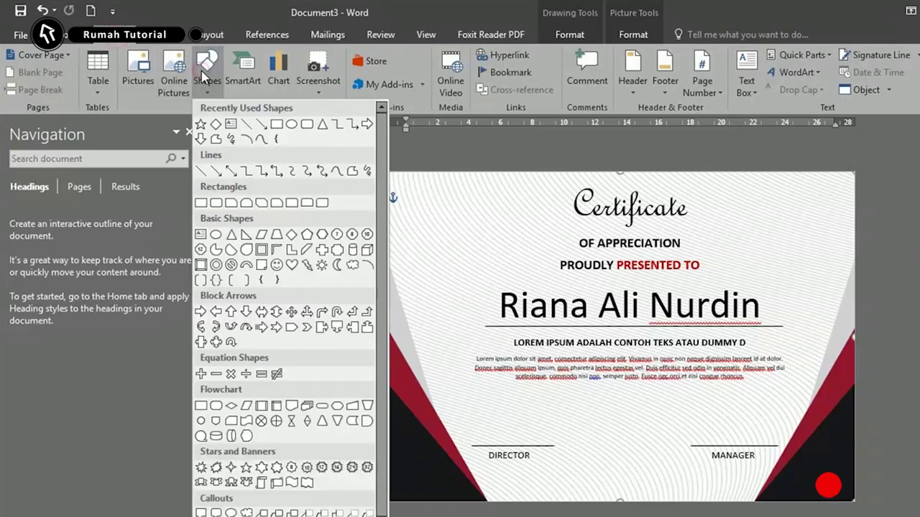
left_click(217, 125)
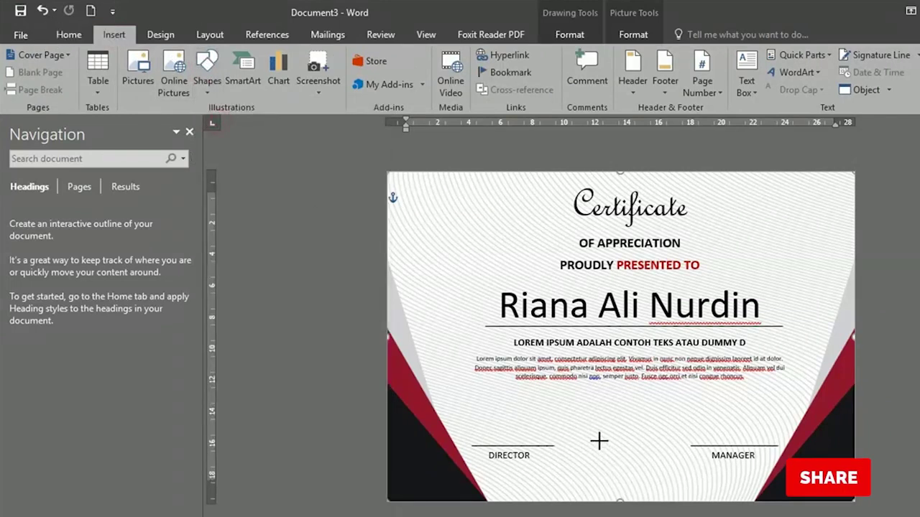
left_click_drag(615, 432, 631, 445)
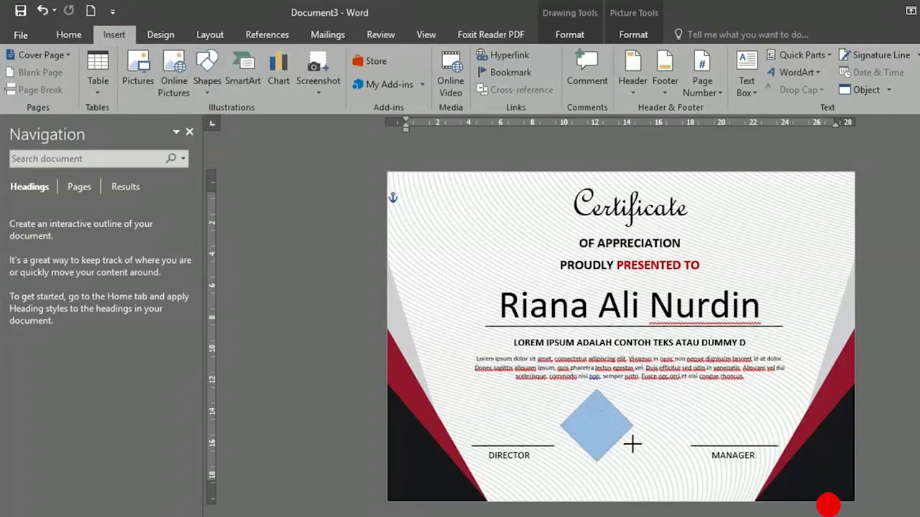
Give the diamond no fill and a 10 pt black outline.
right_click(583, 391)
left_click(630, 417)
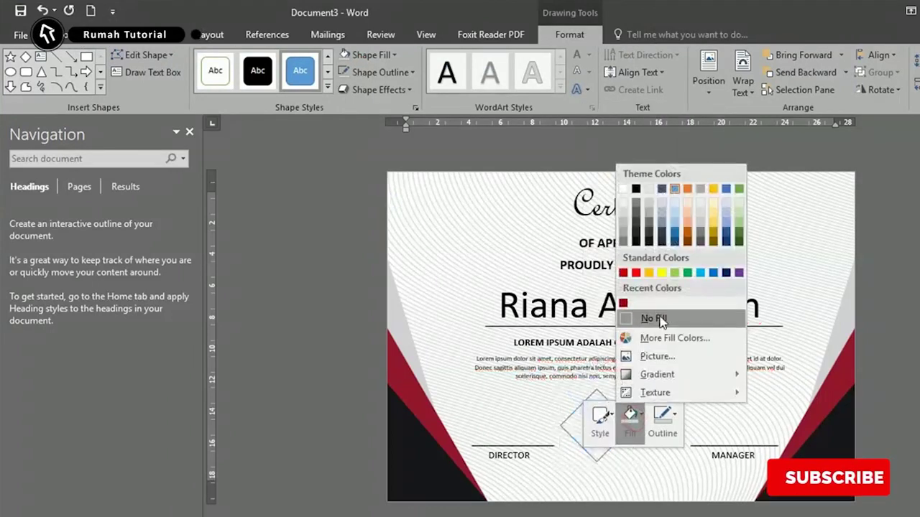
left_click(659, 320)
left_click(663, 417)
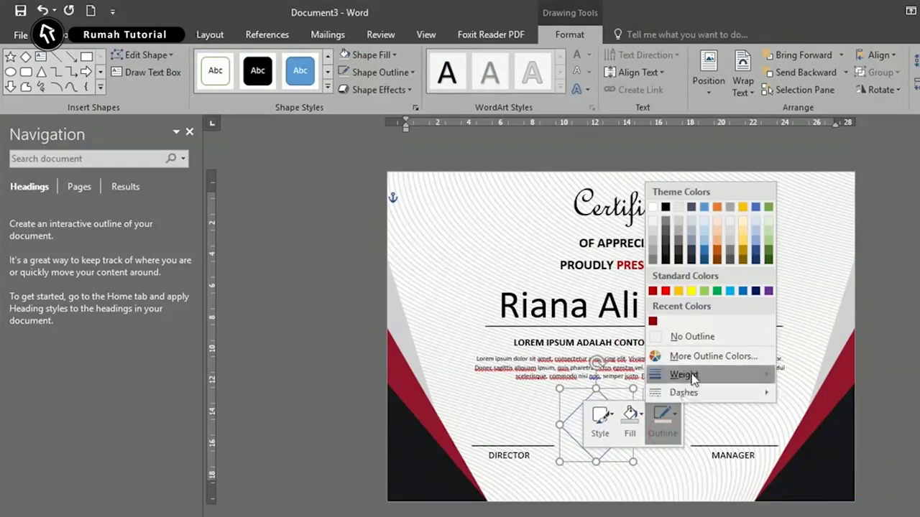
mouse_move(684, 374)
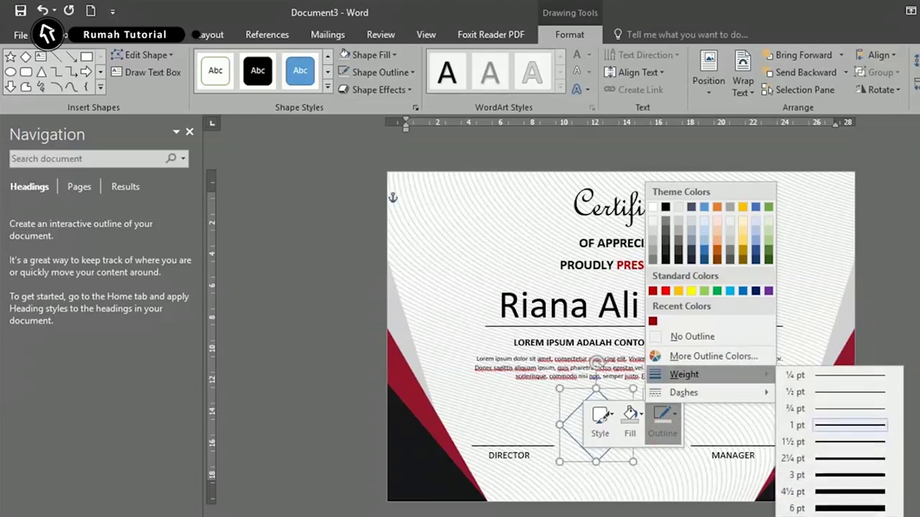
left_click(835, 486)
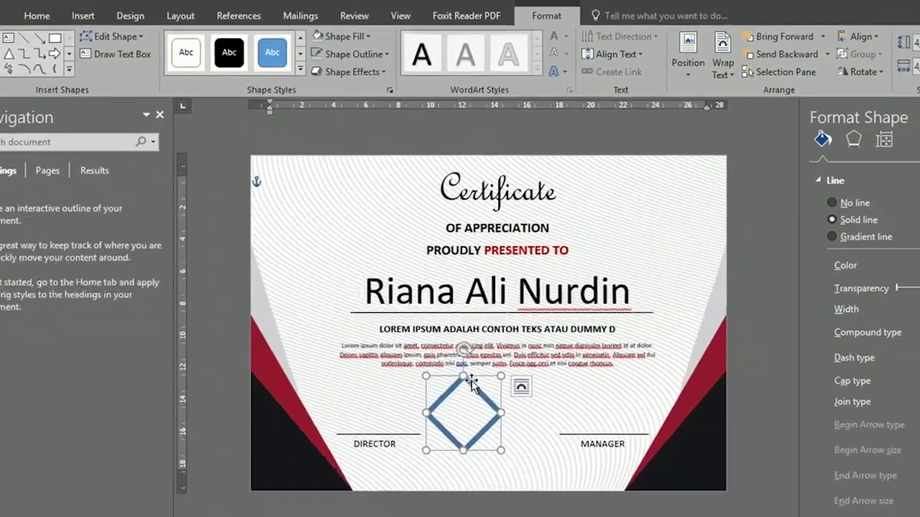
right_click(501, 405)
left_click(575, 420)
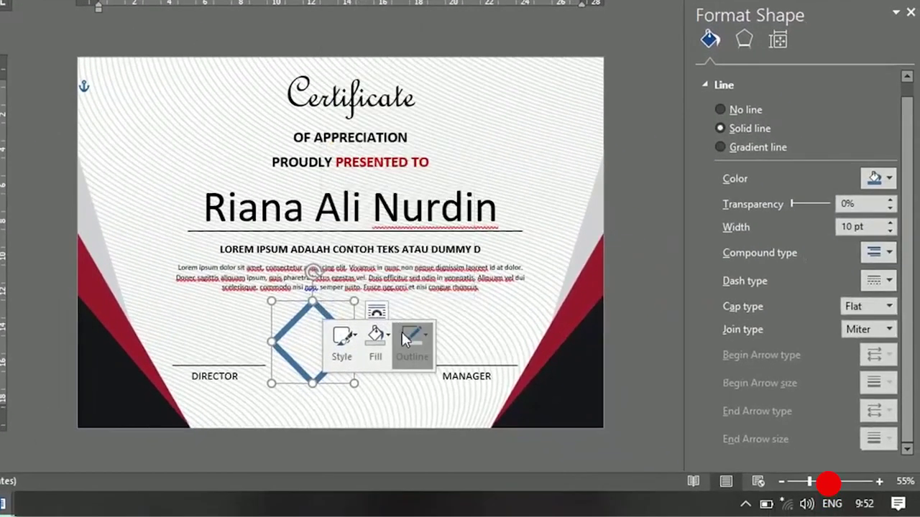
left_click(415, 102)
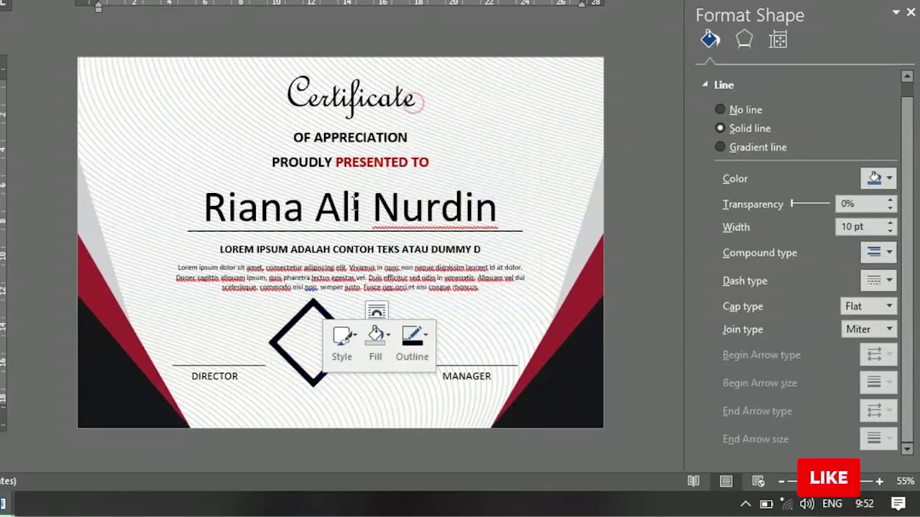
Shrink and position the diamond near the signature lines, then copy it toward MANAGER.
left_click_drag(305, 301, 326, 318)
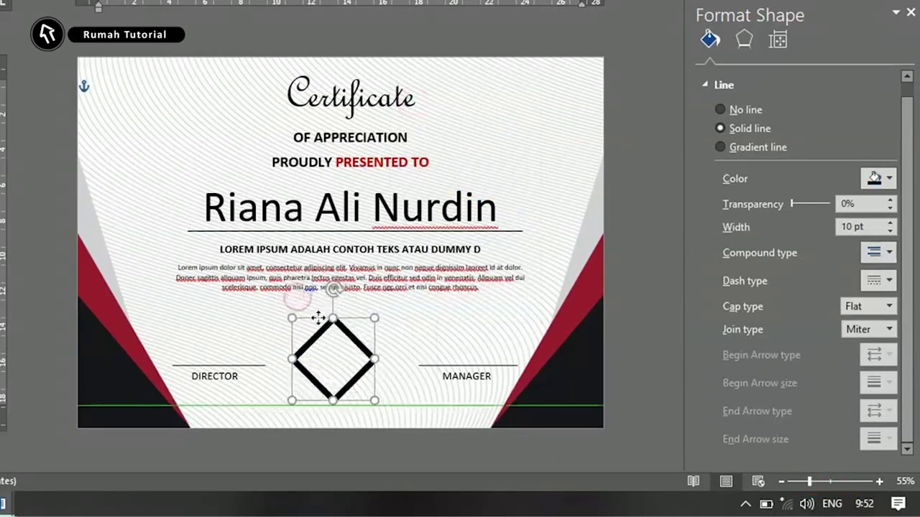
left_click_drag(375, 399, 356, 371)
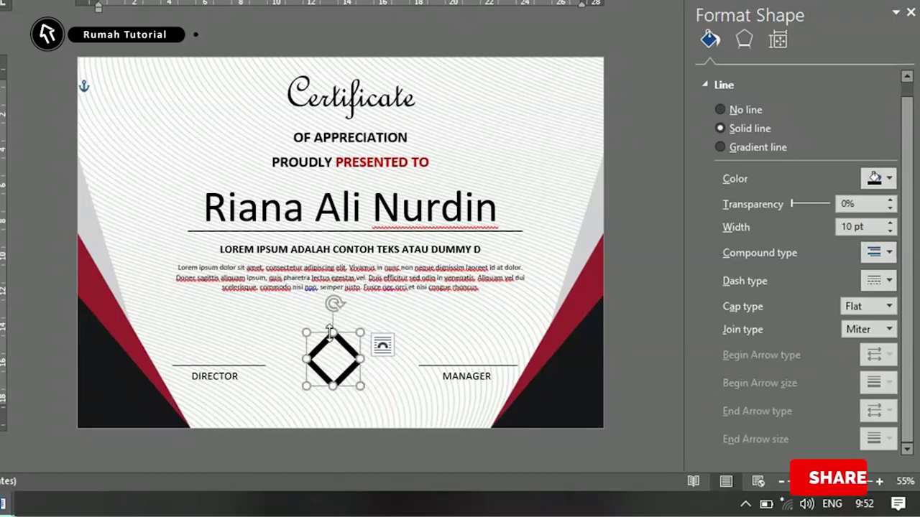
key("Down")
key("Right")
key("Down")
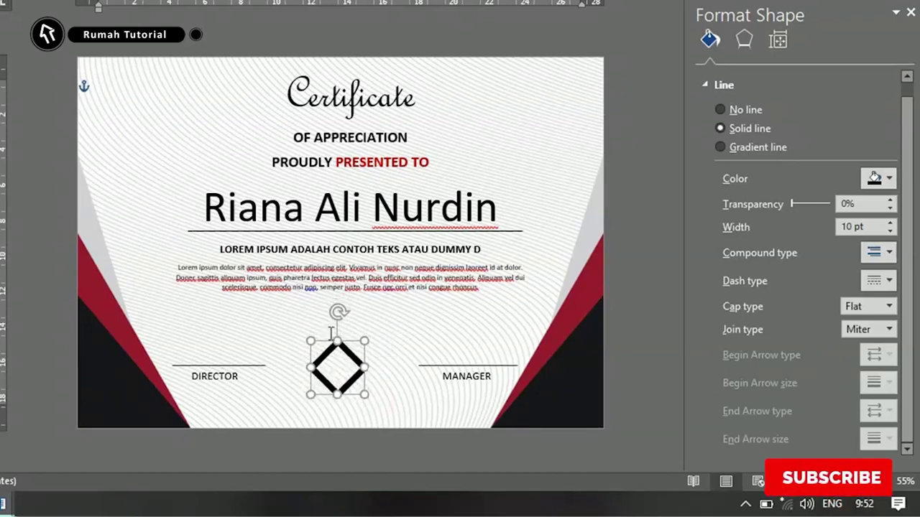
key("Right")
key("Up")
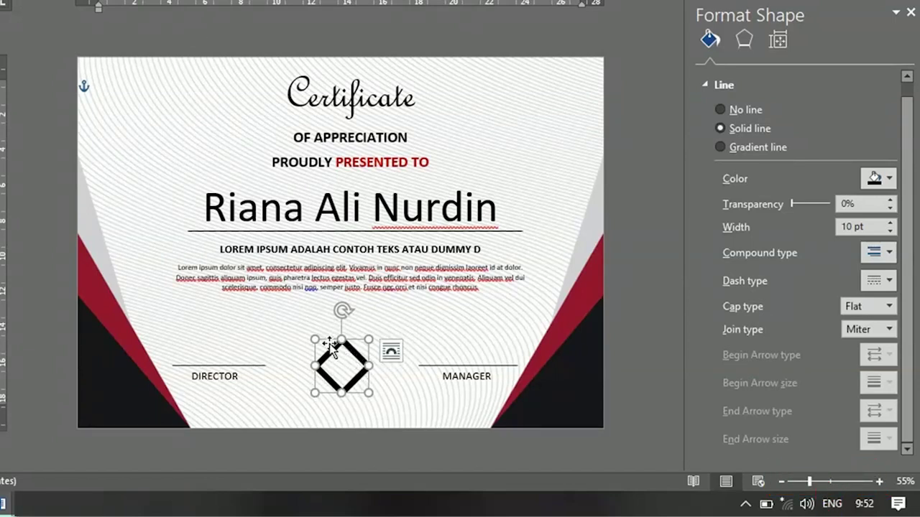
left_click_drag(330, 346, 433, 372)
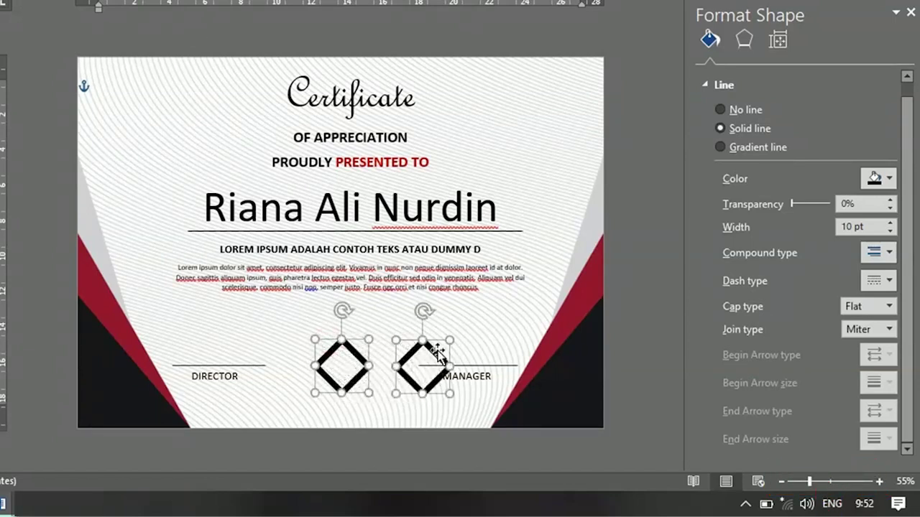
Move the copied diamond up near MANAGER and make its outline thinner.
left_click(453, 345)
left_click(424, 349)
left_click_drag(424, 349, 447, 316)
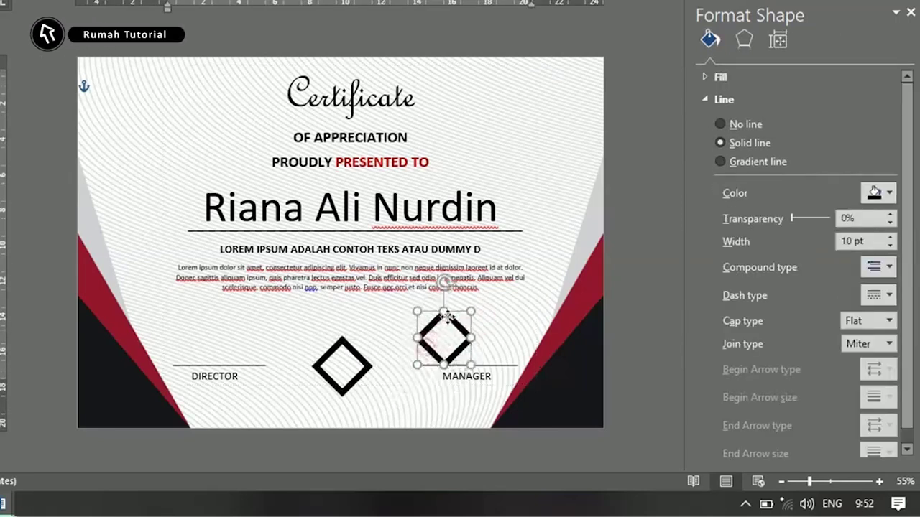
right_click(447, 314)
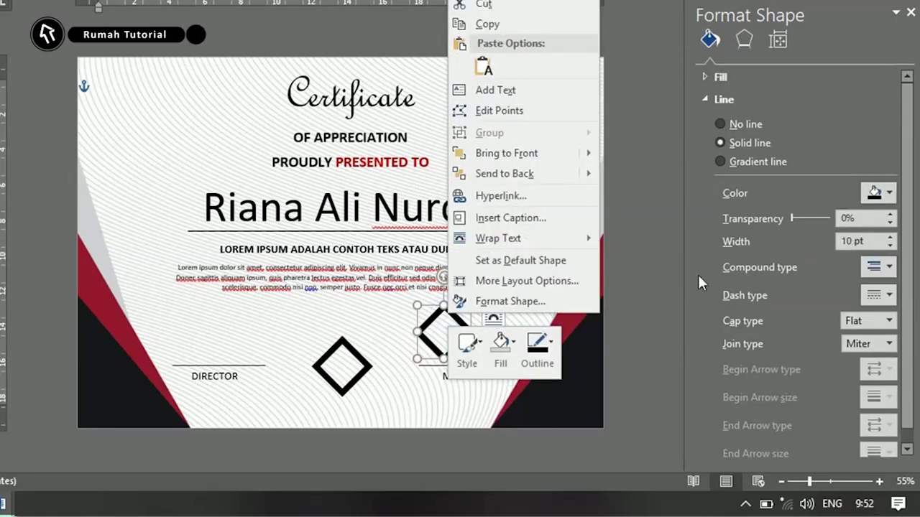
left_click(563, 371)
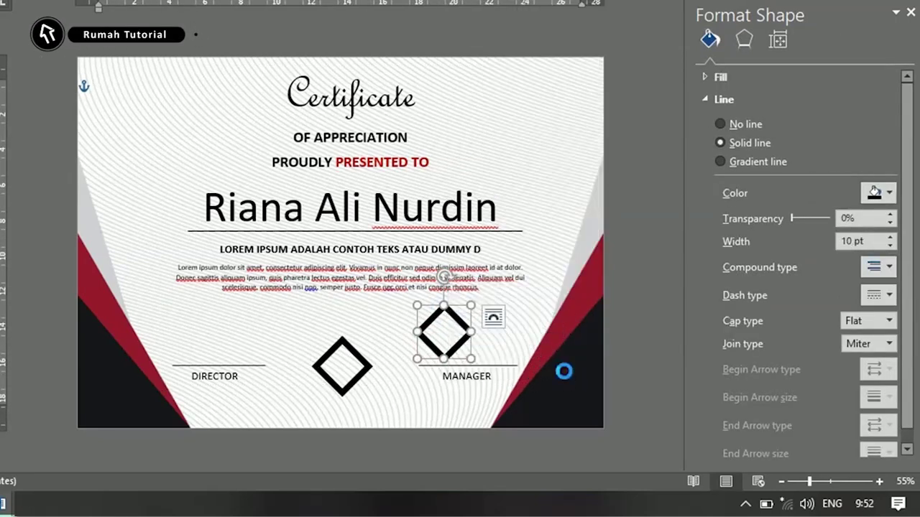
left_click(891, 247)
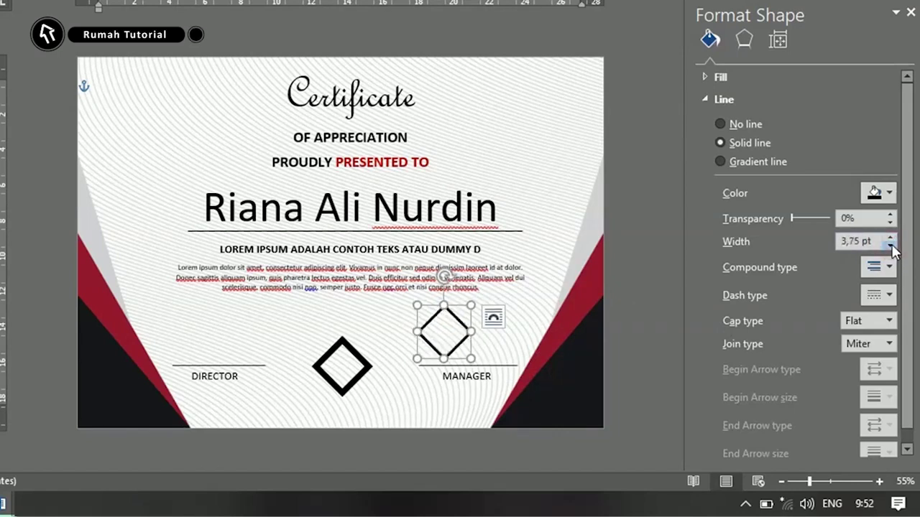
Fill the copied diamond with red, remove its outline, and shrink it.
right_click(437, 305)
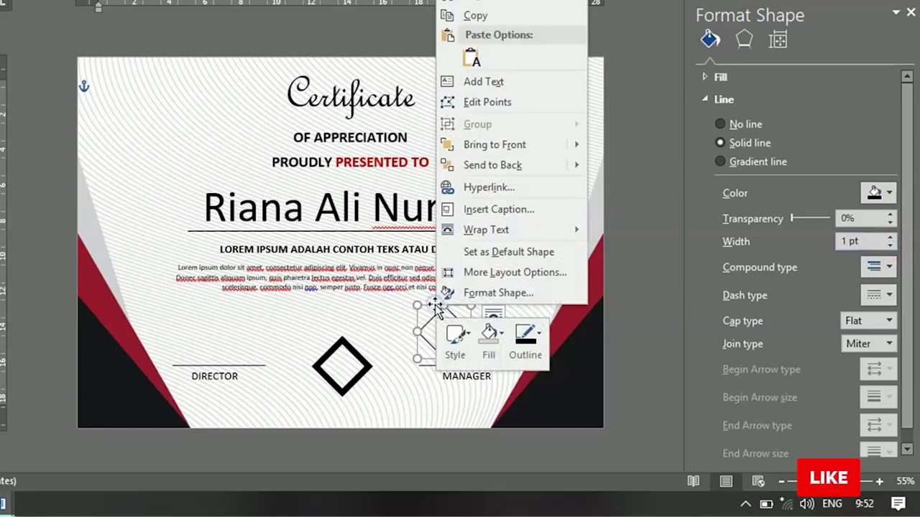
left_click(493, 337)
left_click(482, 209)
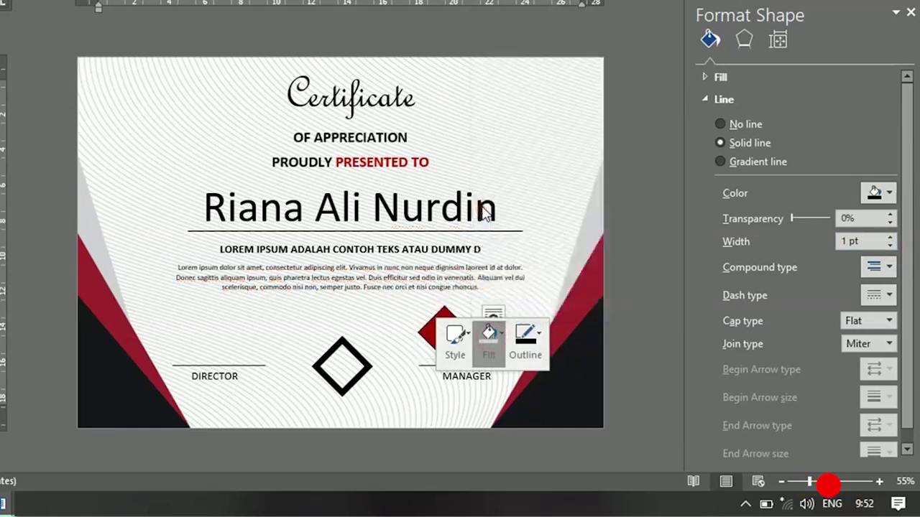
left_click(525, 337)
left_click(546, 248)
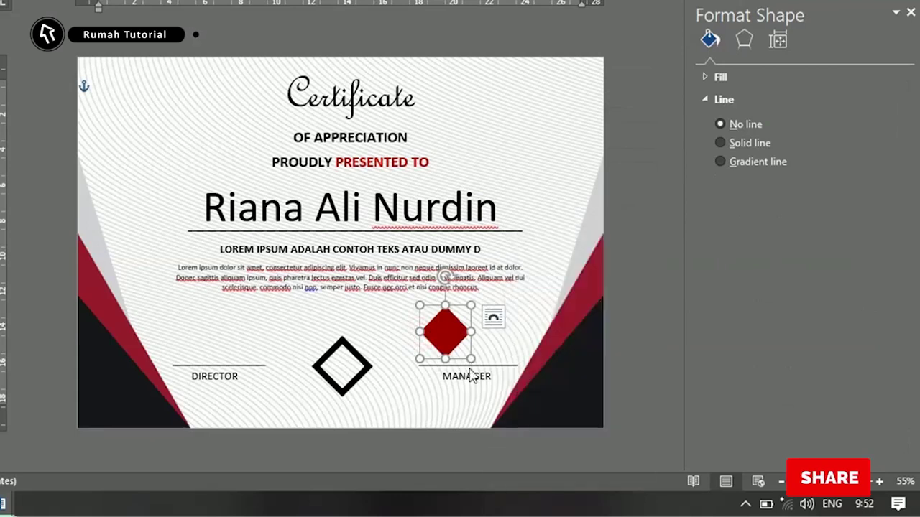
left_click(635, 236)
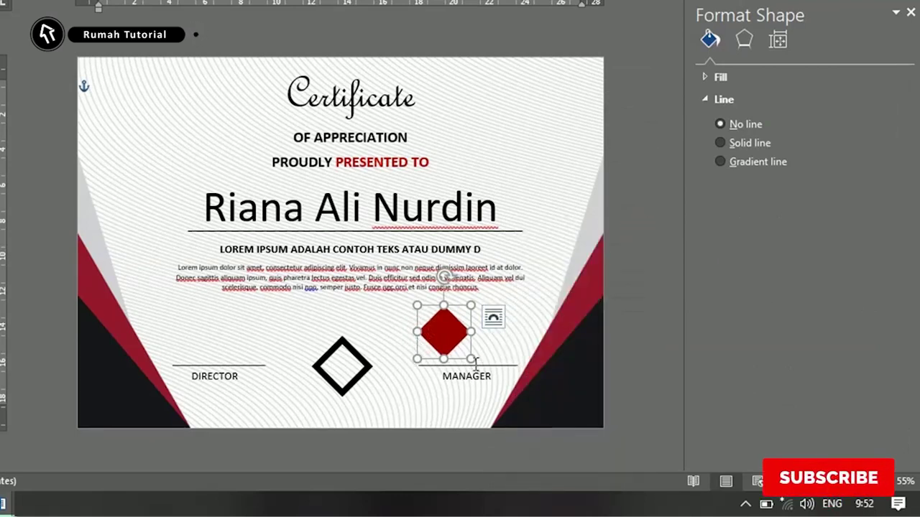
mouse_move(476, 365)
left_mouse_down()
mouse_move(460, 340)
mouse_move(402, 365)
left_mouse_up()
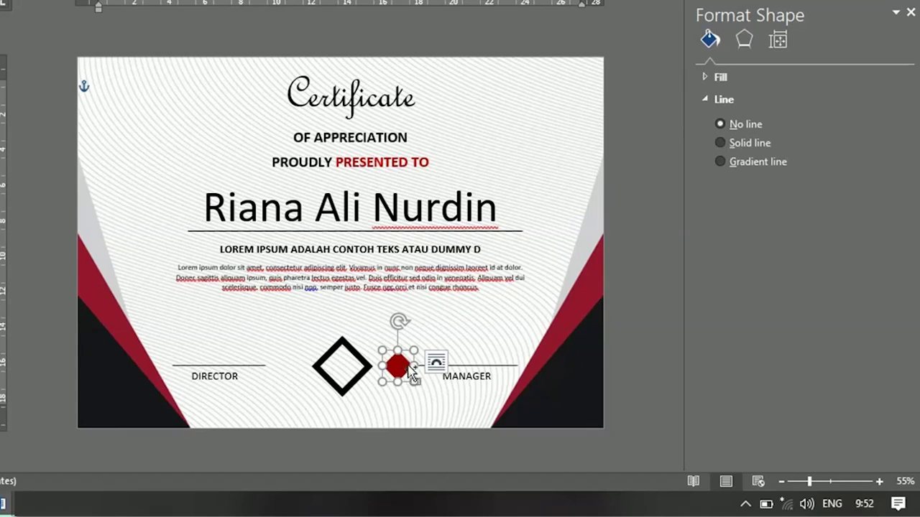
Resize the red diamond and Ctrl-drag a copy to the left of the black diamond, nudging both.
mouse_move(412, 372)
left_mouse_down()
mouse_move(388, 380)
mouse_move(414, 381)
left_mouse_up()
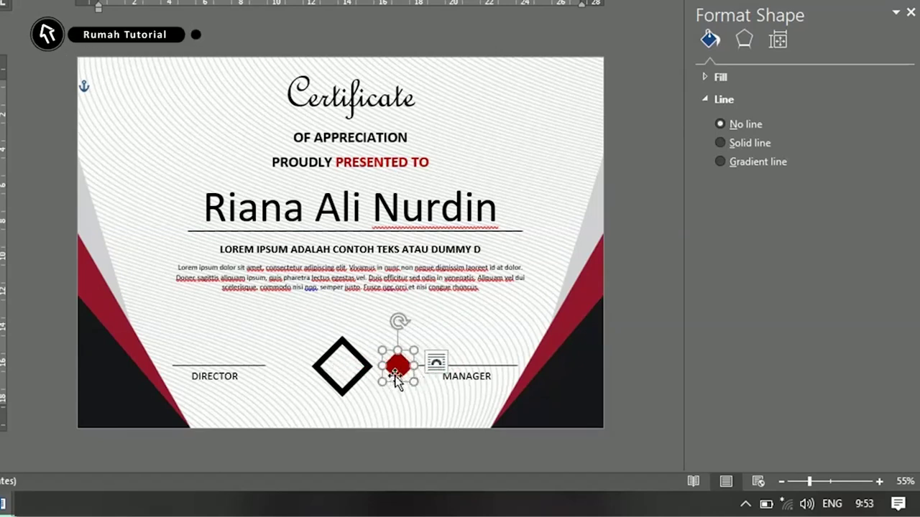
left_click_drag(406, 370, 289, 363)
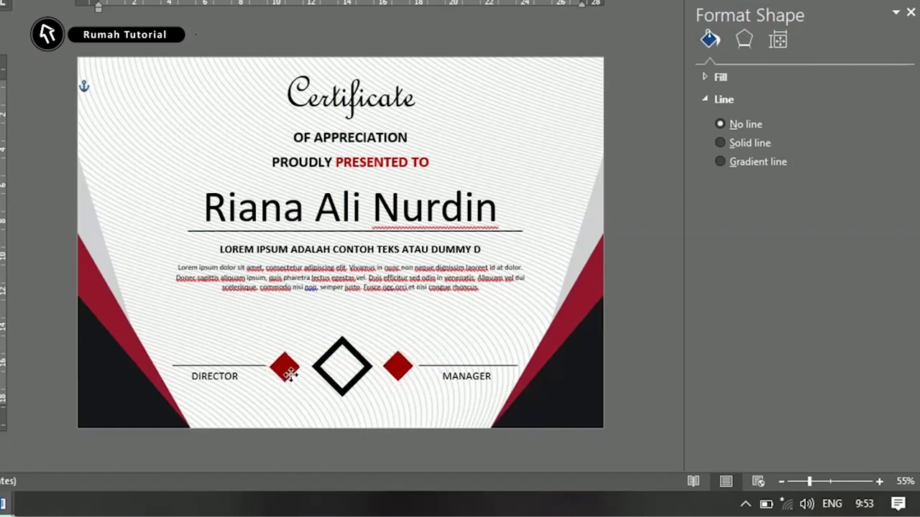
left_click(289, 371, "shift")
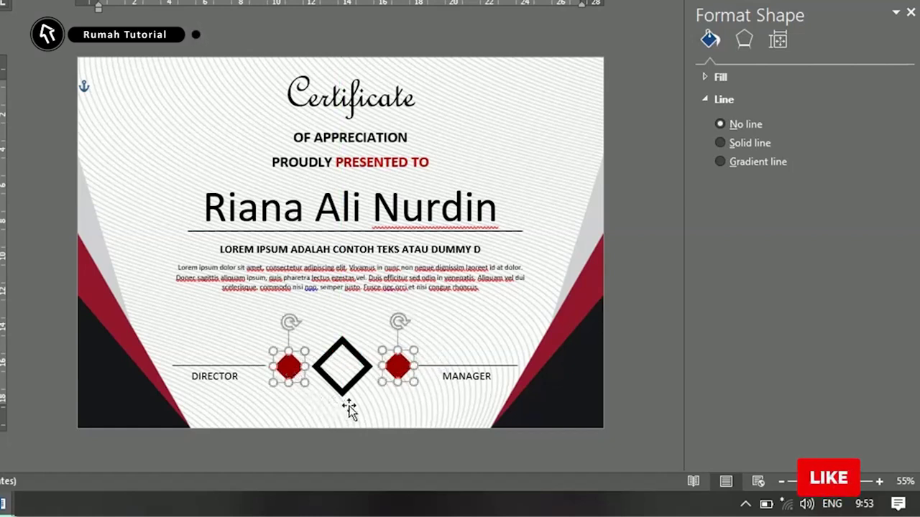
key("ctrl+Right")
key("ctrl+Right")
key("ctrl+Right")
key("ctrl+Right")
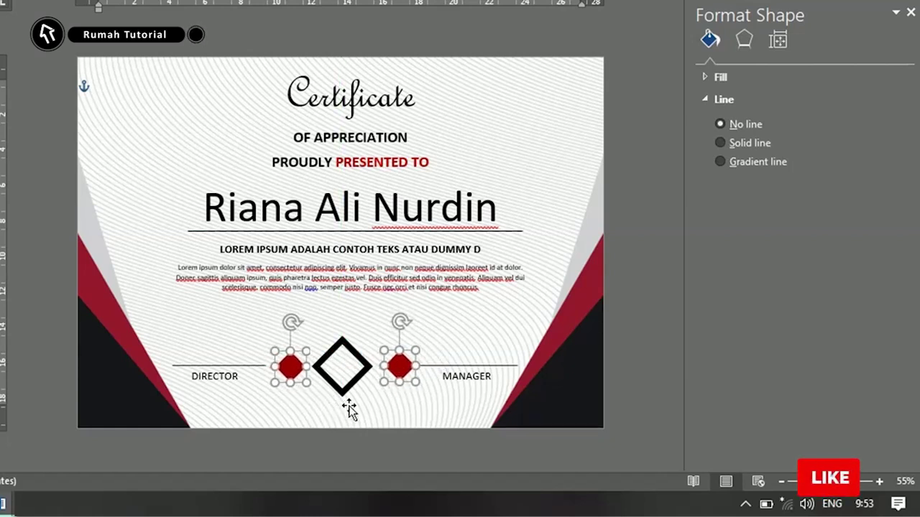
key("ctrl+Left")
key("ctrl+Left")
left_click(528, 409)
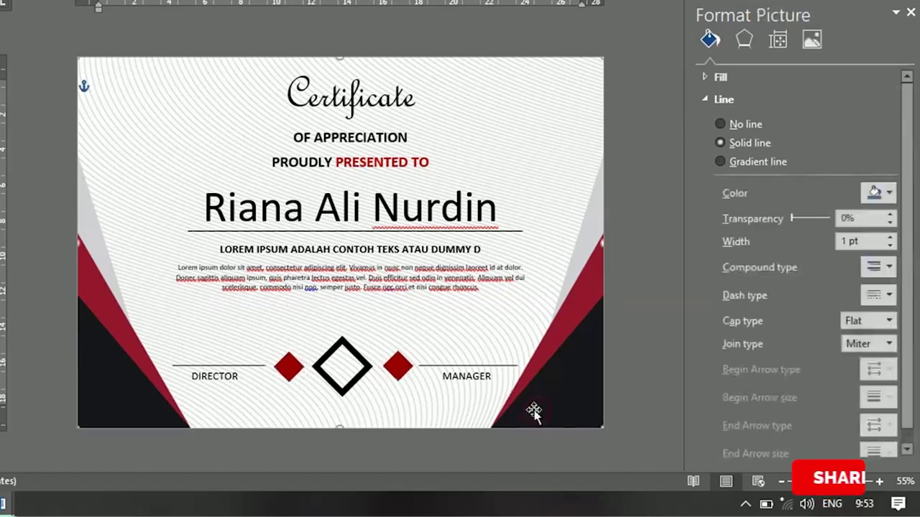
Check the two red diamonds' placement, then make the black diamond's outline thinner.
left_click(291, 370)
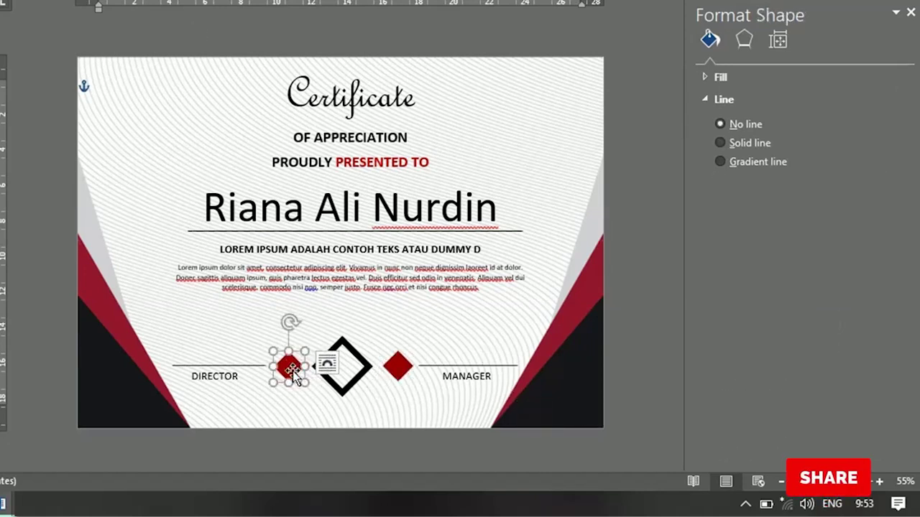
left_click(399, 367, "shift")
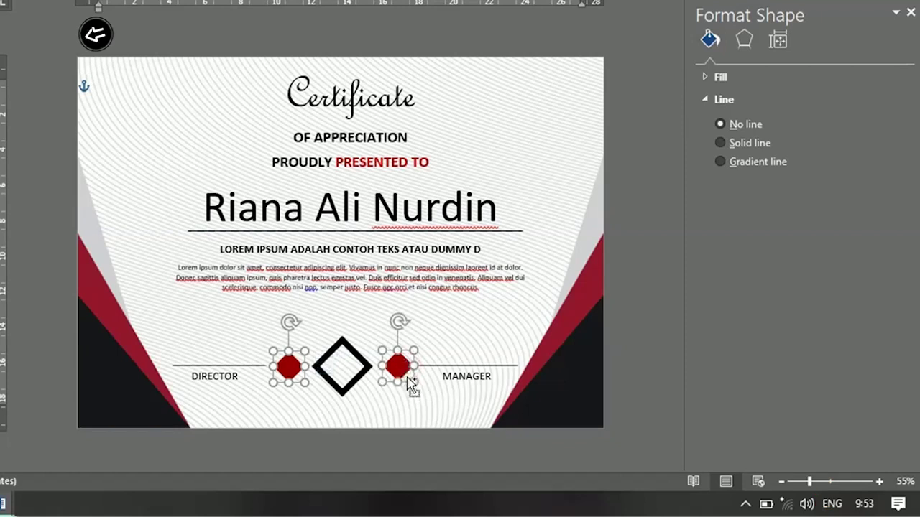
left_click(411, 375)
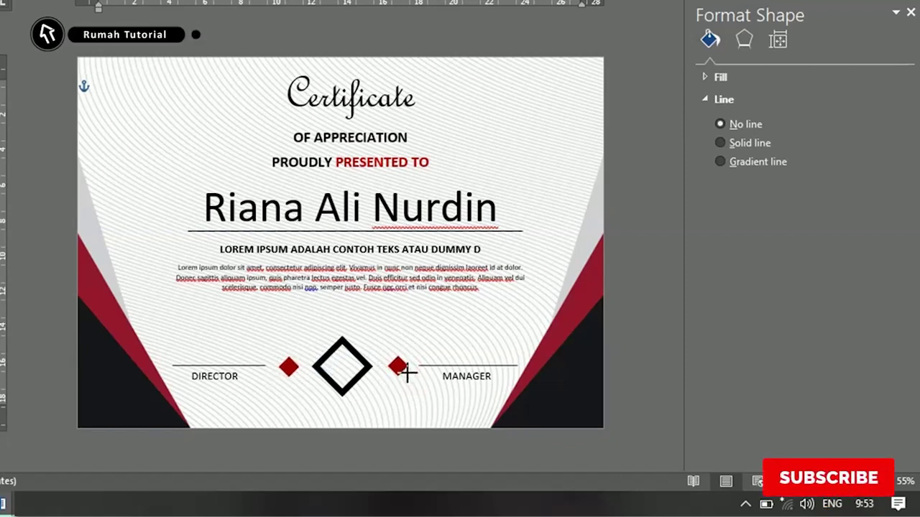
left_click(358, 379)
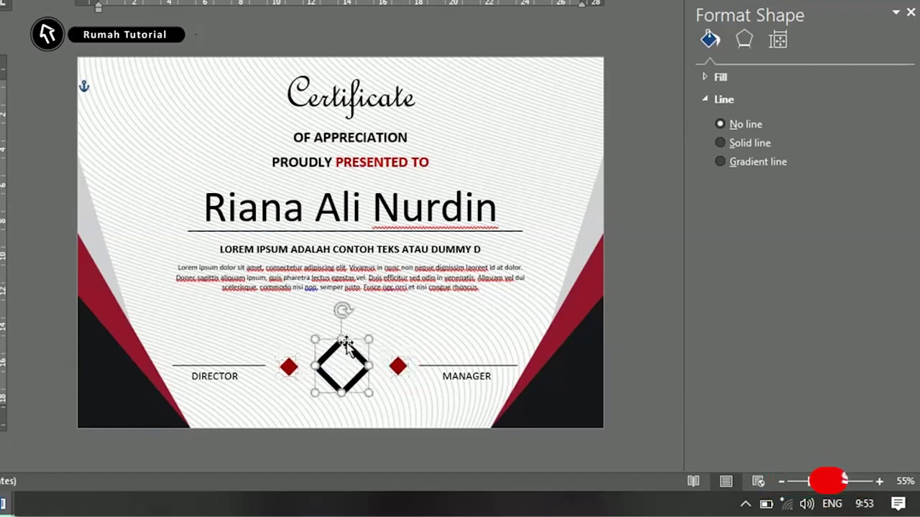
left_click(371, 395)
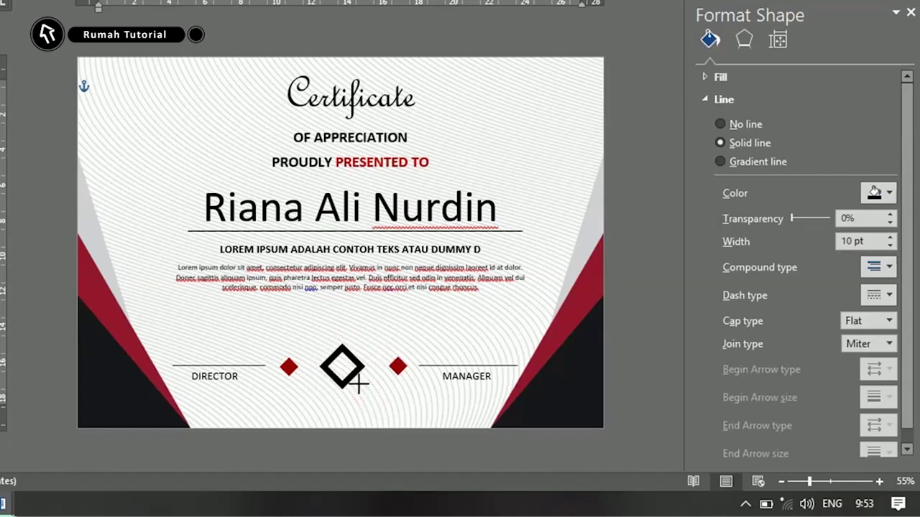
left_click(358, 383)
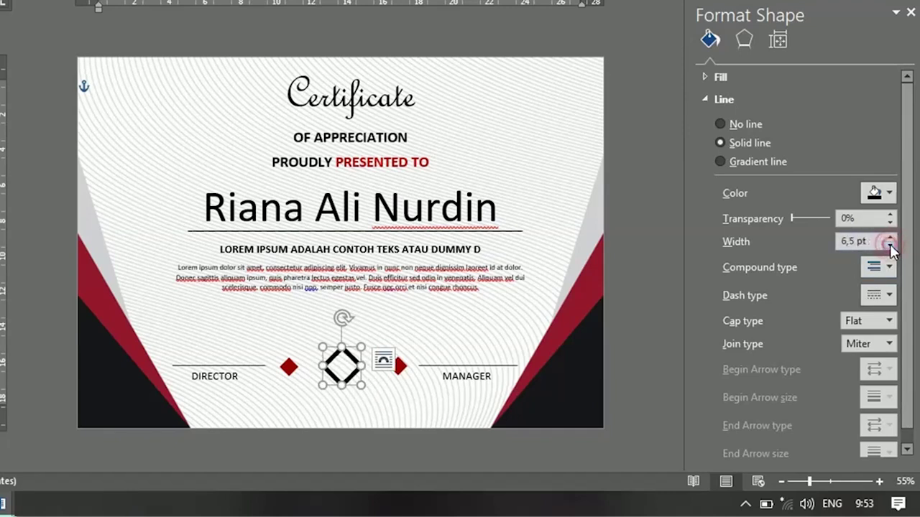
left_click(564, 388)
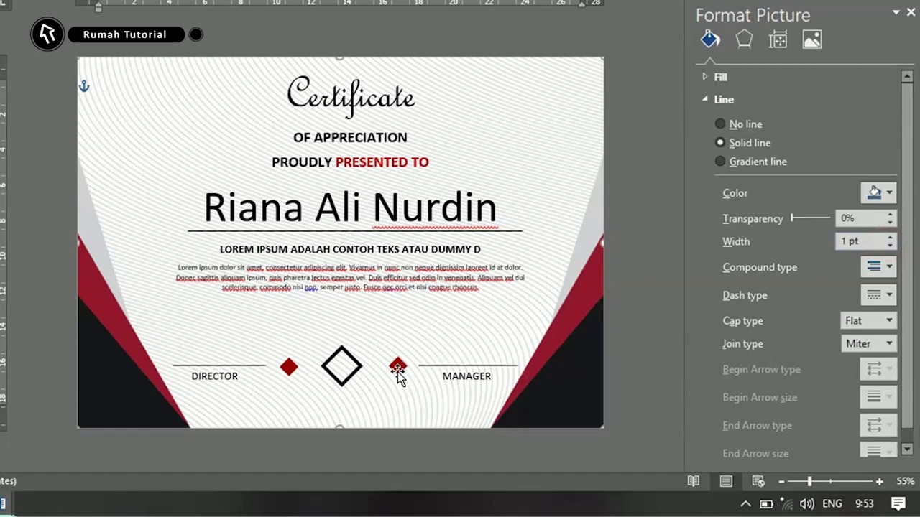
Colour the letter C of the Certificate heading dark red.
left_click(294, 91)
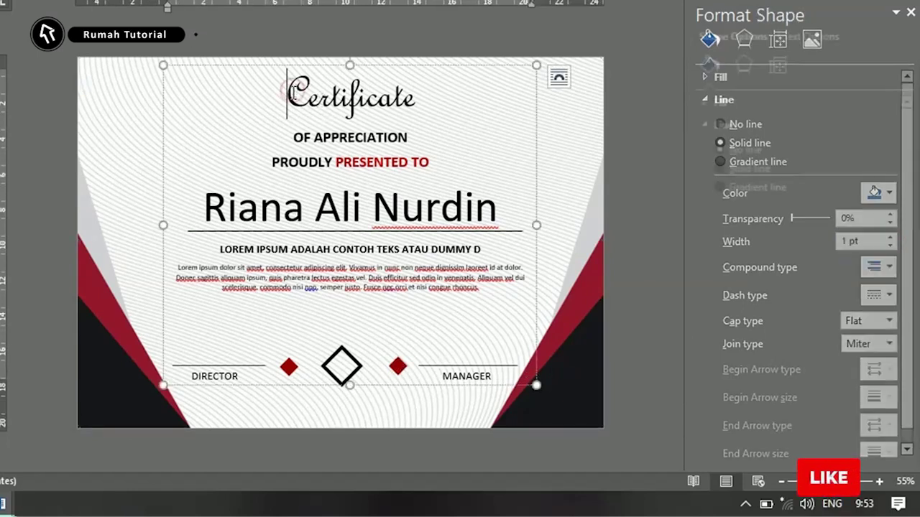
double_click(287, 93)
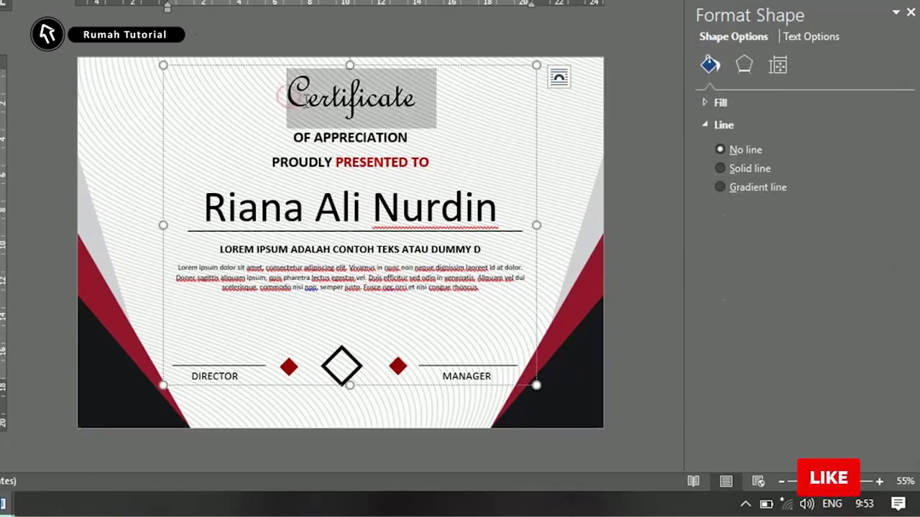
left_click(308, 94)
double_click(310, 92)
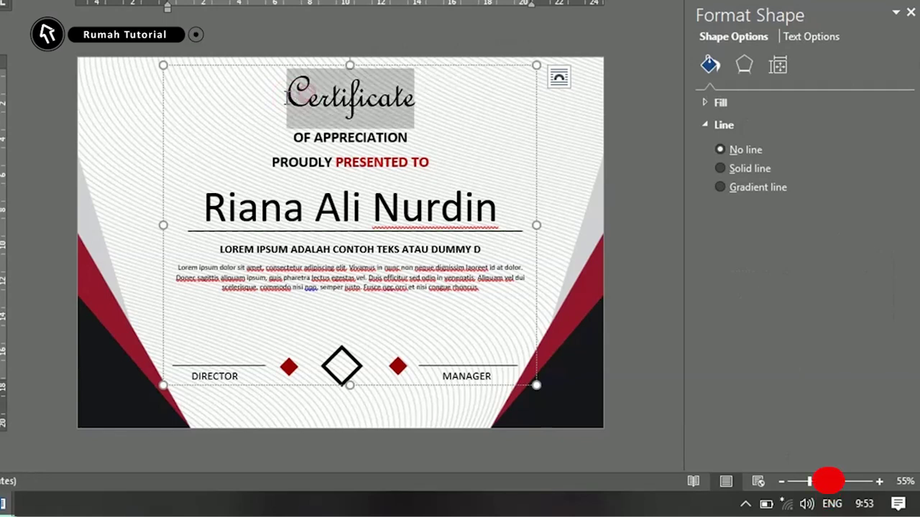
left_click(311, 108)
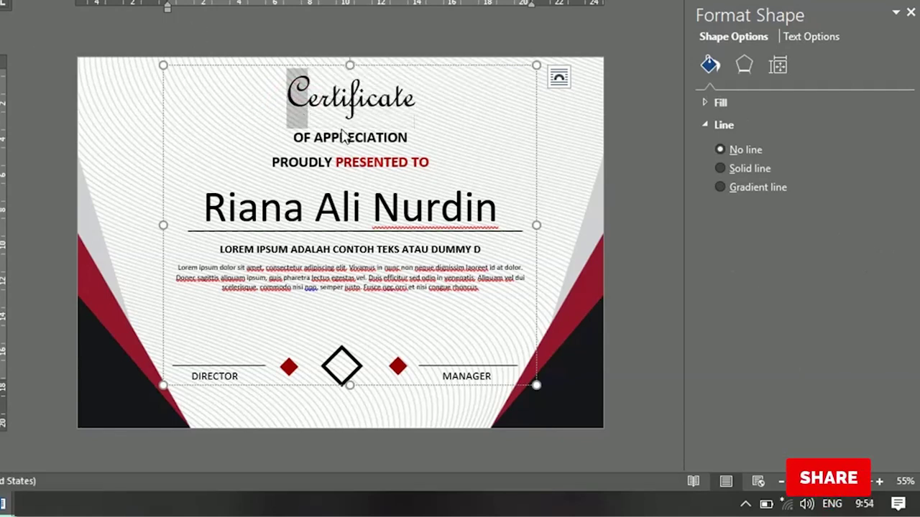
right_click(294, 95)
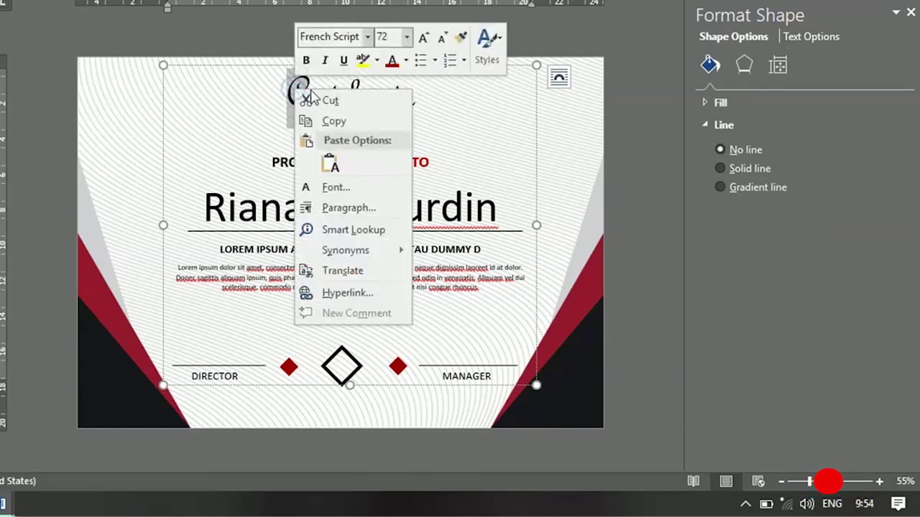
left_click(406, 61)
left_click(391, 214)
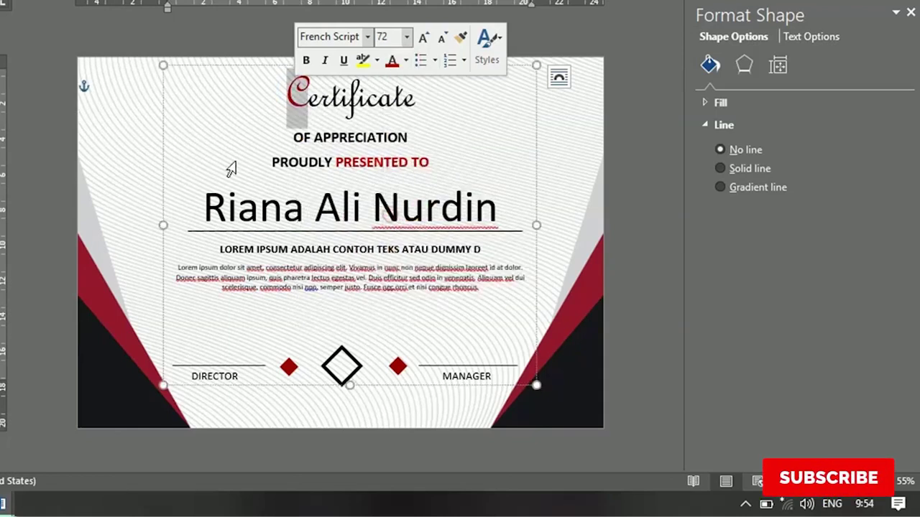
left_click(252, 108)
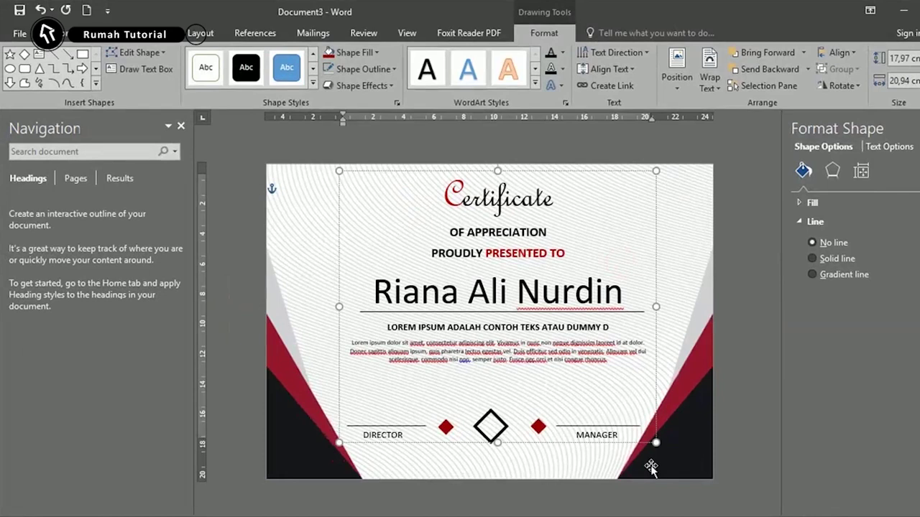
left_click(651, 467)
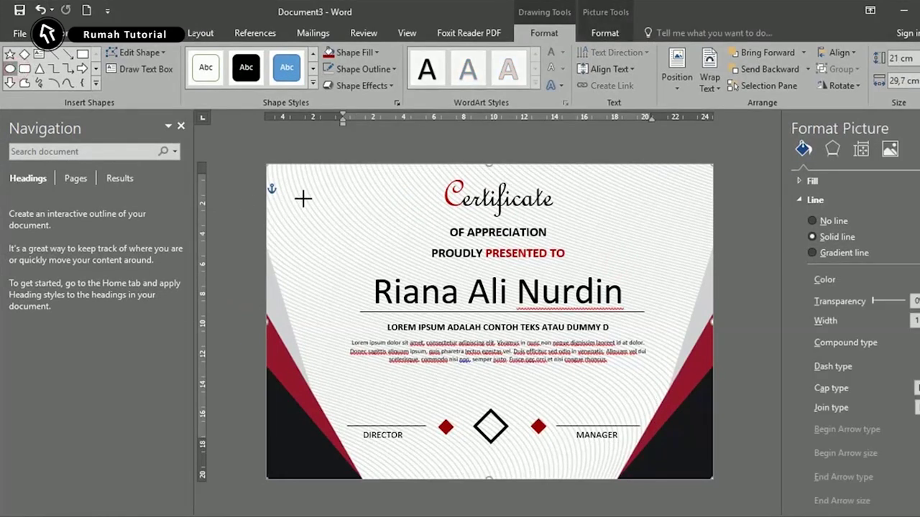
Draw a circle near the top-left corner, fill it with the 'logo' picture and remove its outline.
left_click_drag(302, 199, 329, 234)
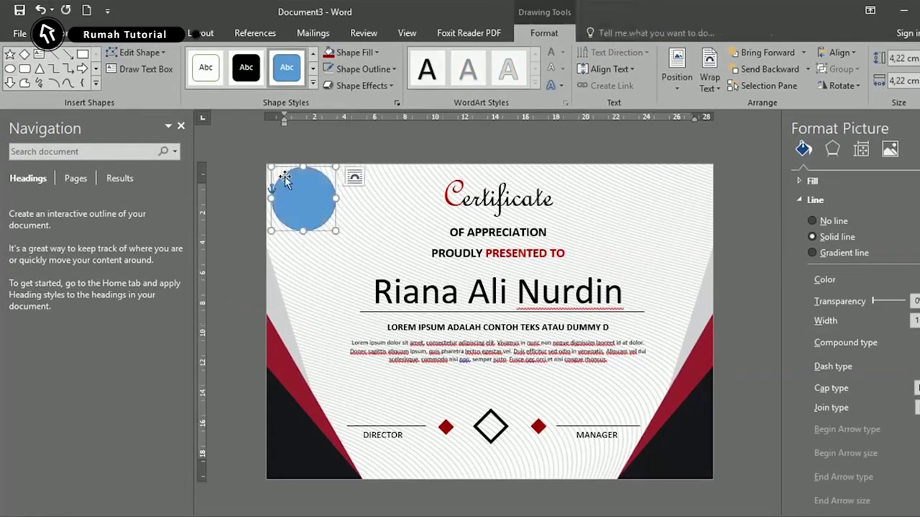
left_click_drag(283, 178, 328, 217)
left_click(368, 54)
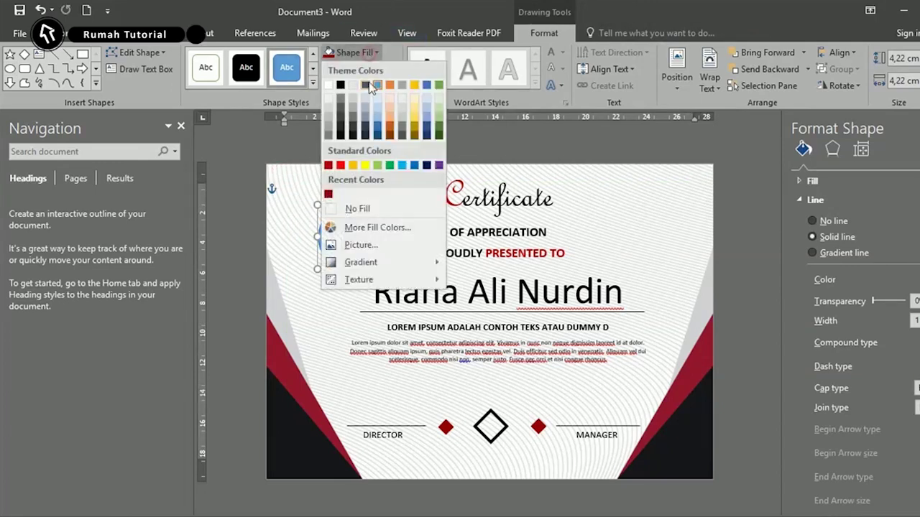
left_click(369, 241)
left_click(465, 307)
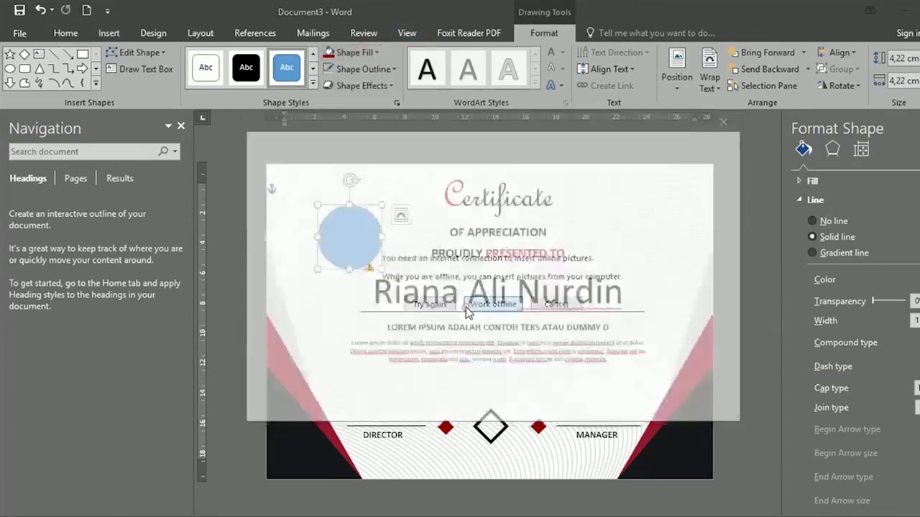
left_click(364, 114)
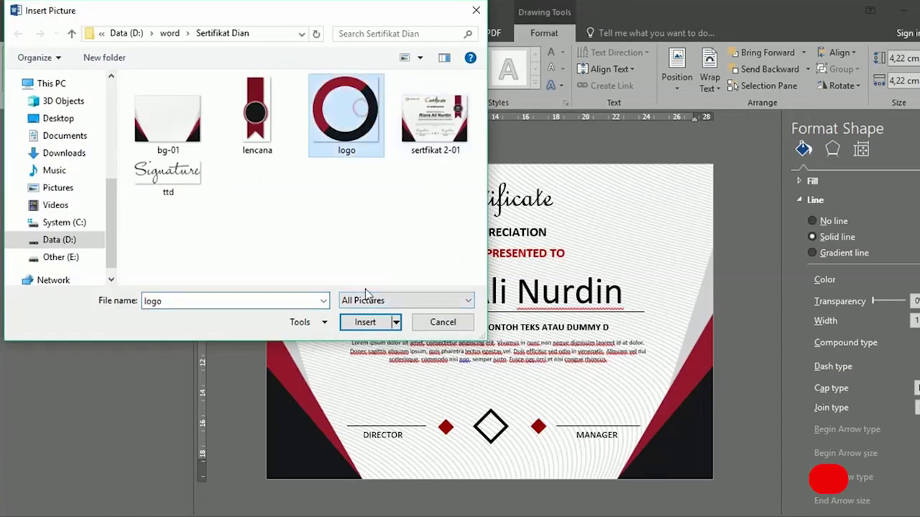
left_click(365, 321)
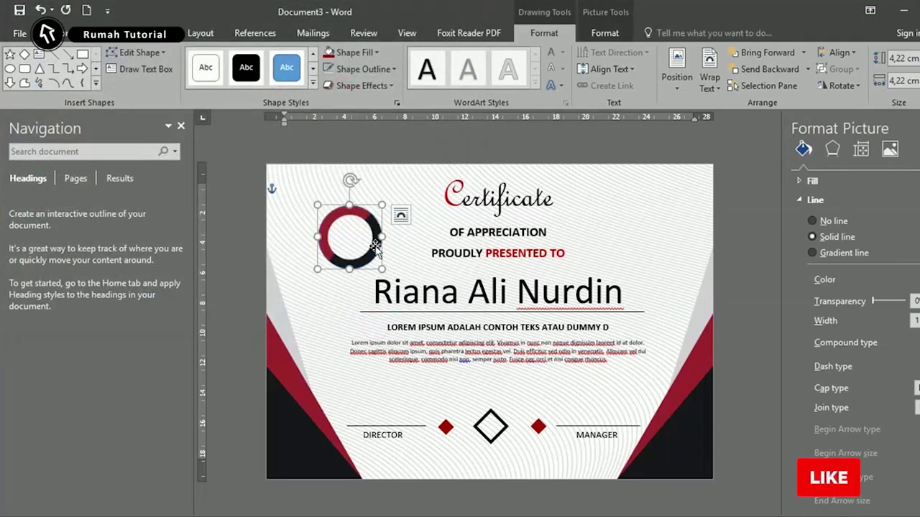
right_click(355, 203)
left_click(432, 162)
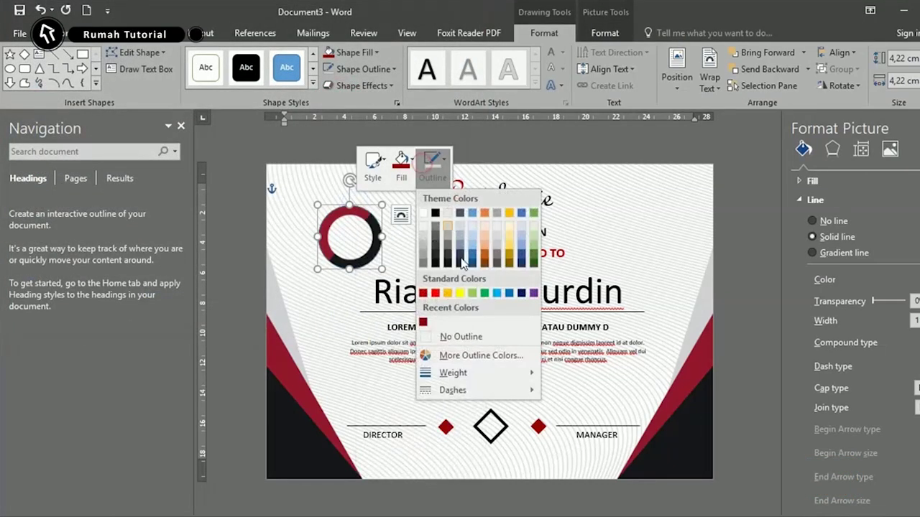
left_click(452, 333)
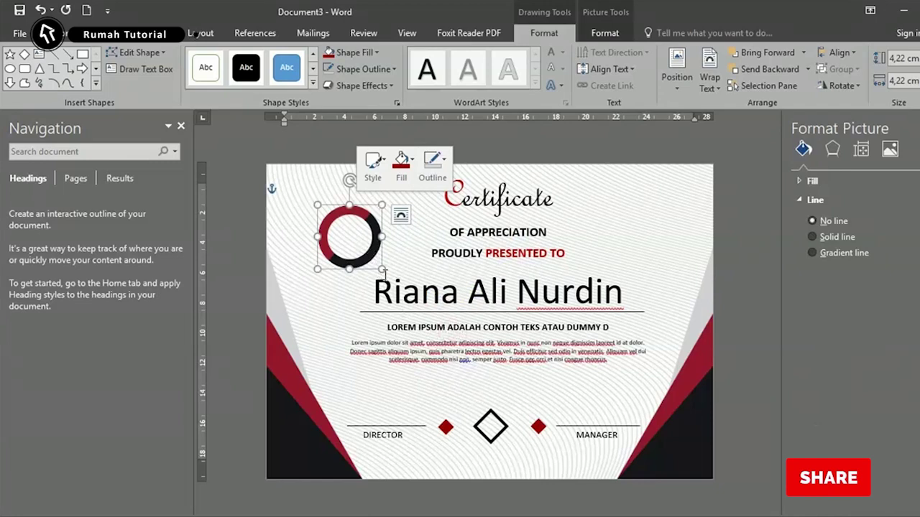
Shrink the ring logo and nudge it into the certificate's top-left corner.
mouse_move(382, 270)
left_mouse_down()
mouse_move(328, 208)
mouse_move(291, 185)
left_mouse_up()
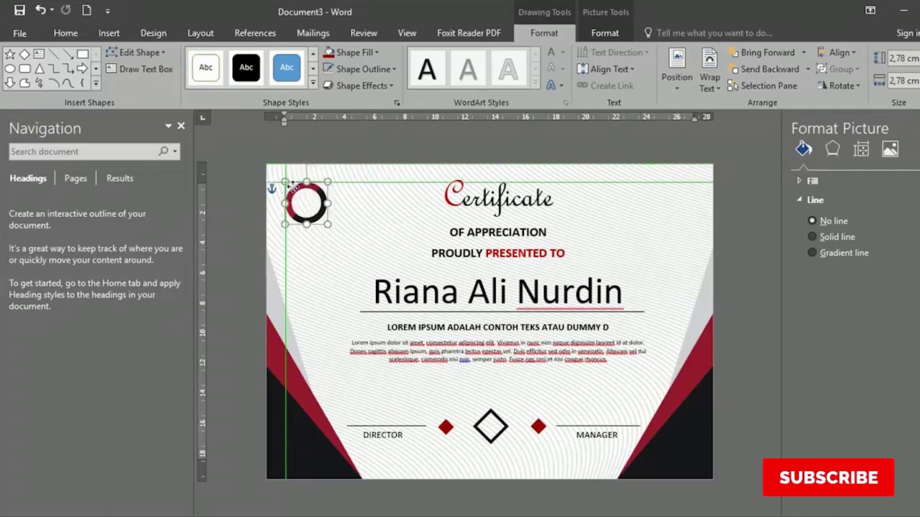
left_click(323, 220)
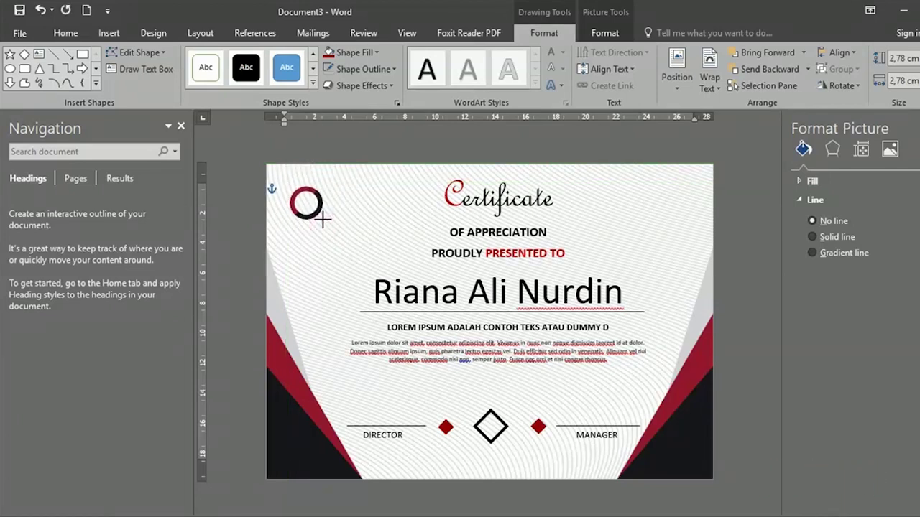
left_click(321, 219)
key("Left")
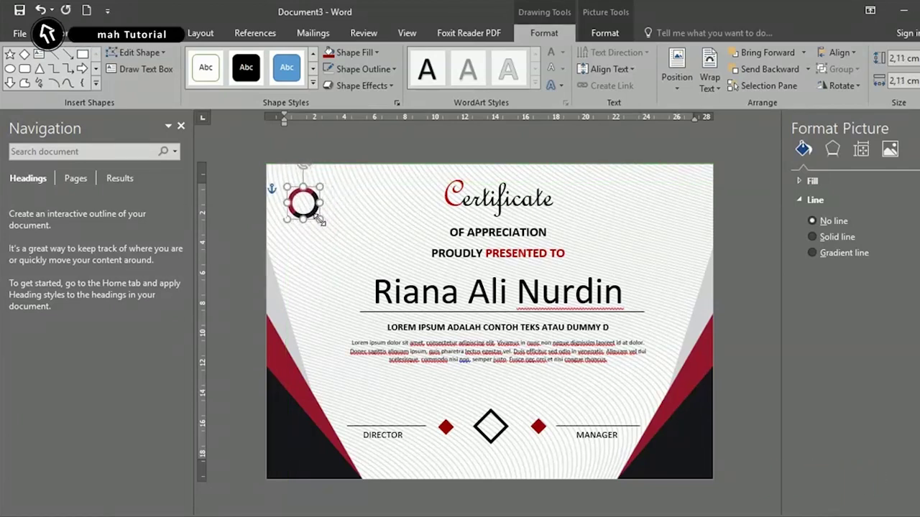
key("Left")
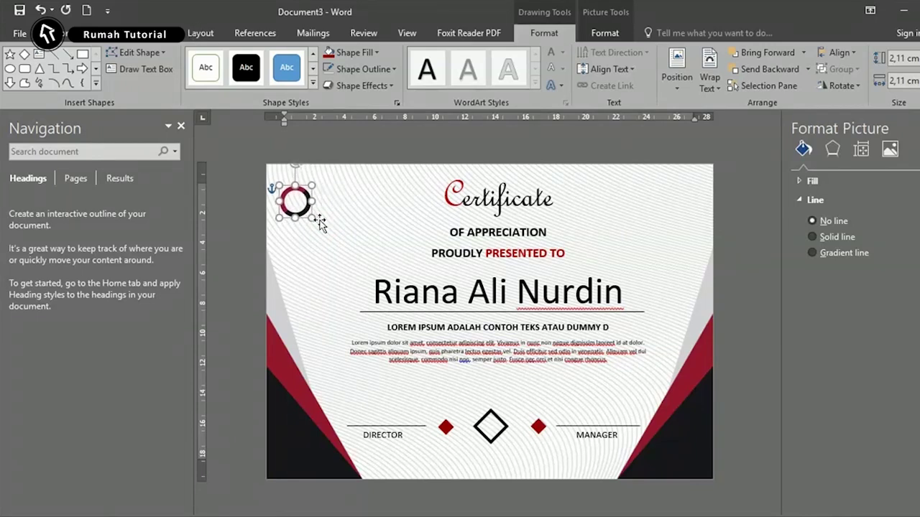
key("Up")
key("Up")
key("Up")
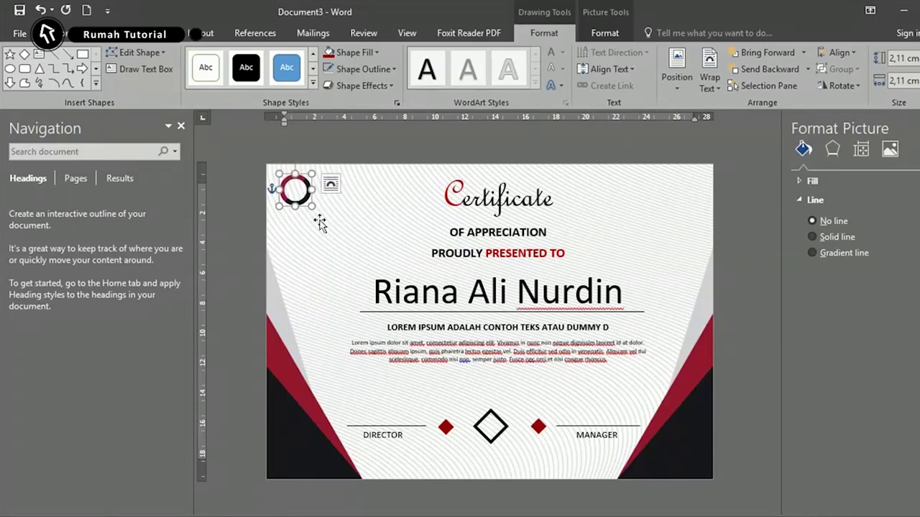
left_click_drag(314, 205, 310, 204)
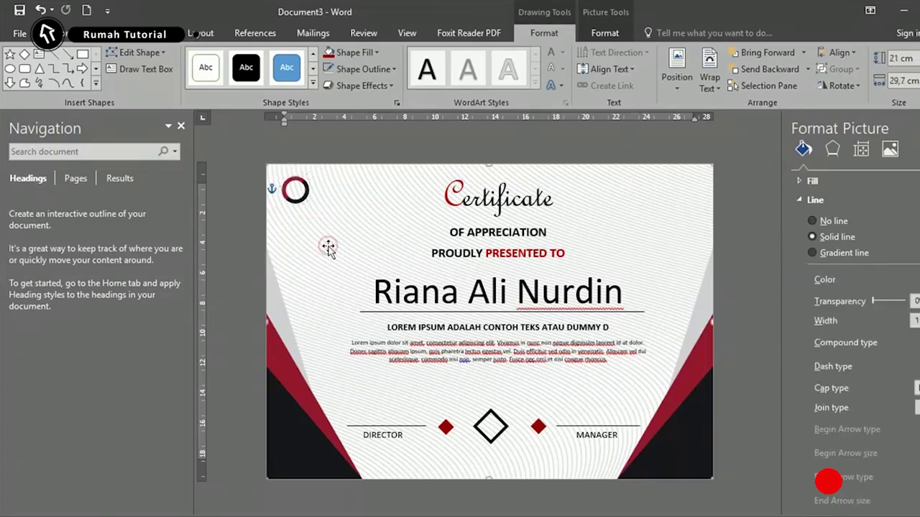
Draw a text box to the right of the ring logo.
left_click(339, 300)
left_click(690, 458)
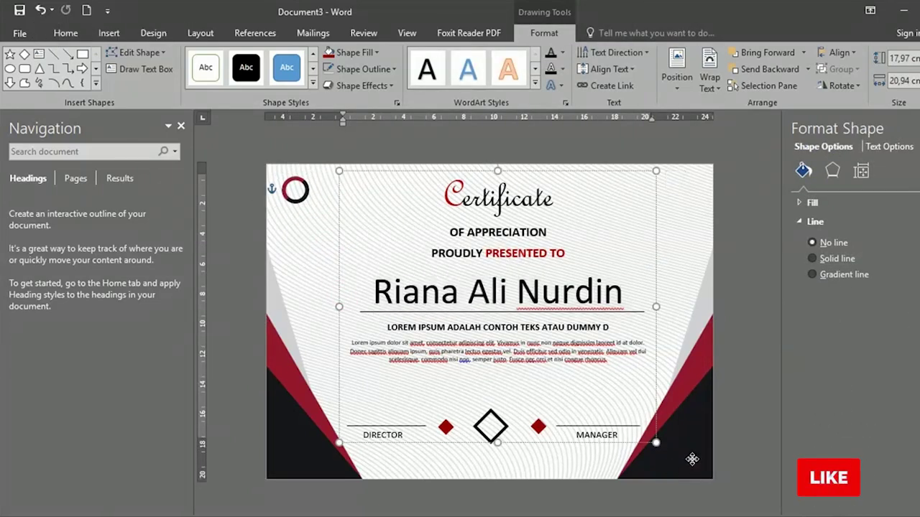
left_click(25, 56)
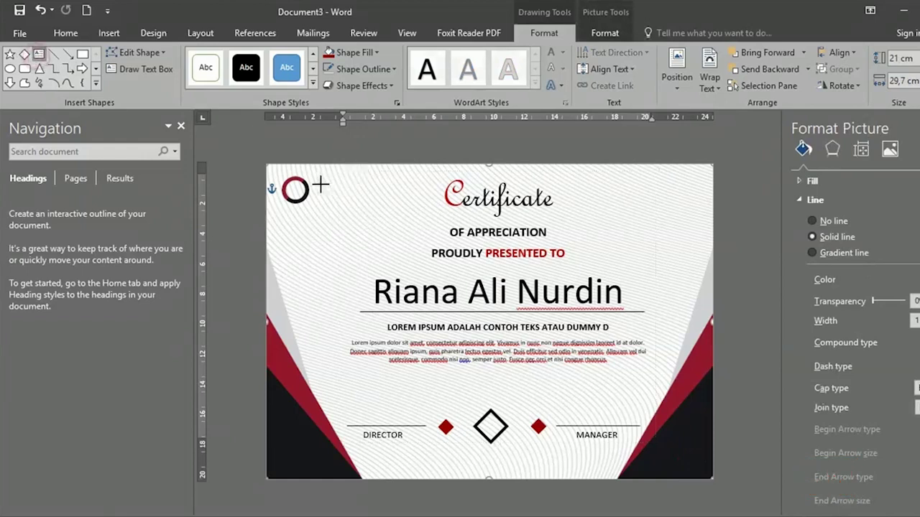
left_click_drag(320, 185, 444, 226)
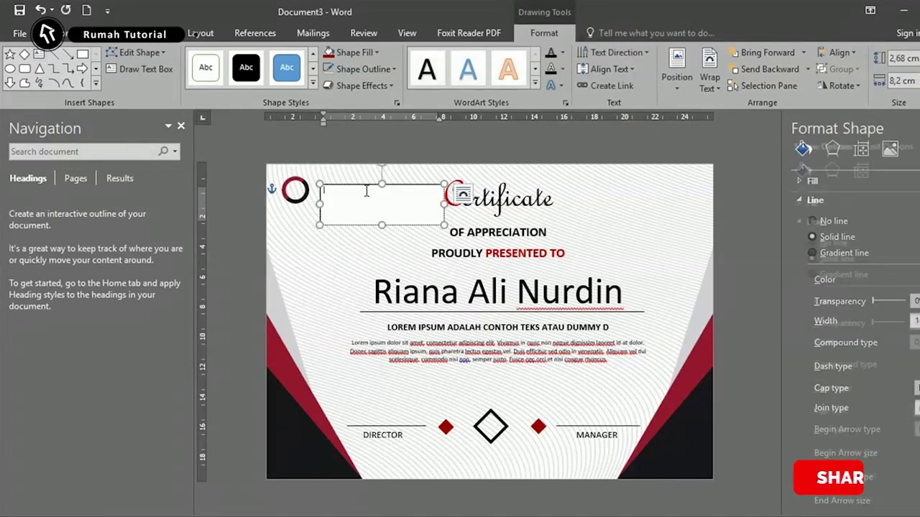
Set the text box to No Fill and No Outline, then switch to the Notepad notes.
right_click(365, 186)
left_click(419, 152)
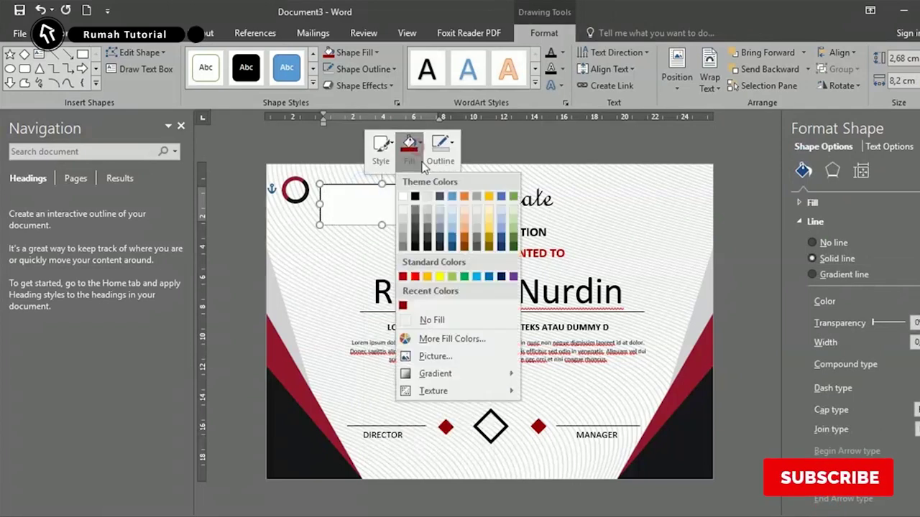
left_click(420, 316)
left_click(439, 168)
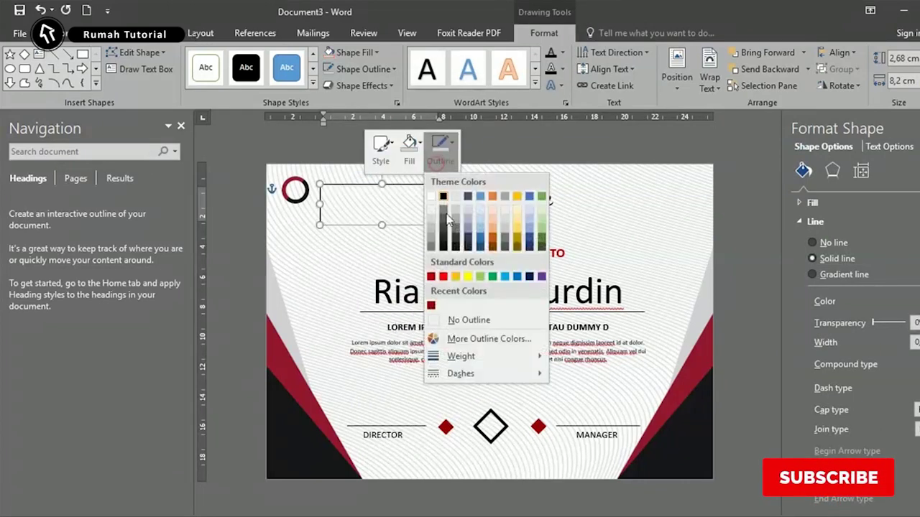
left_click(440, 377)
left_click(340, 207)
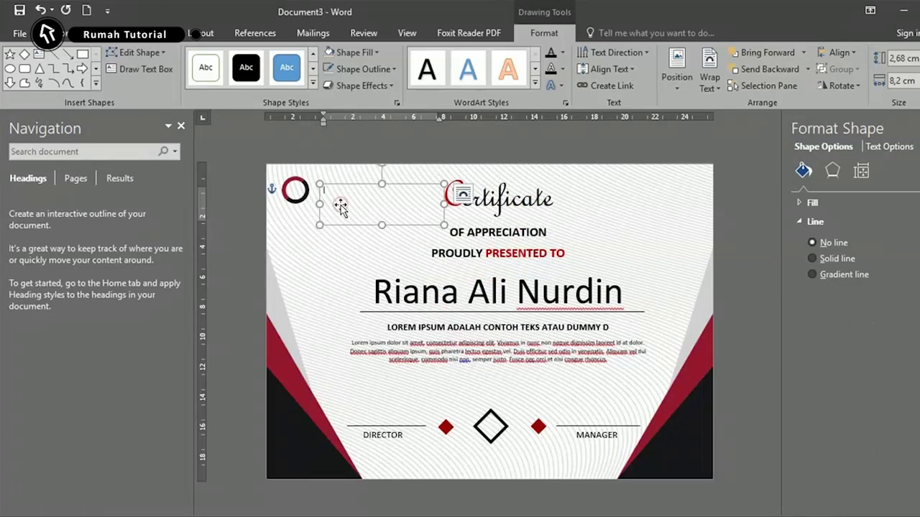
key("alt+Tab")
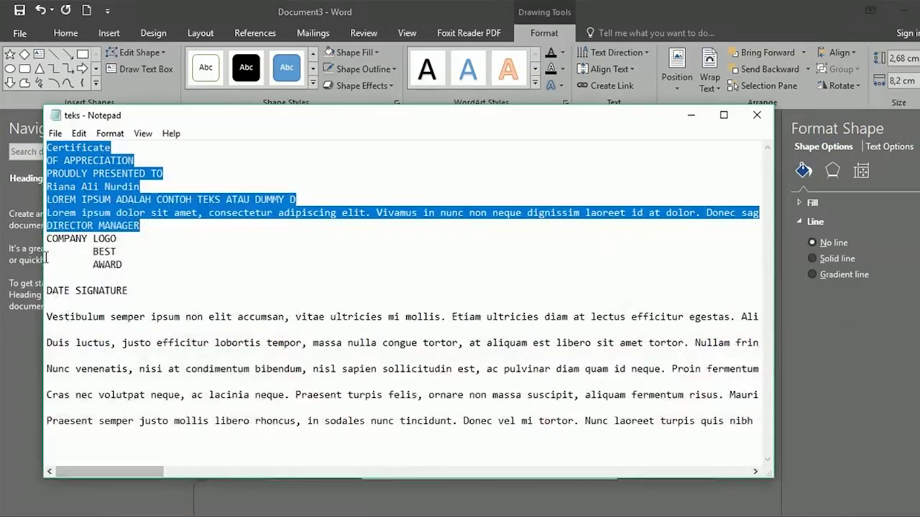
Copy 'COMPANY LOGO' from Notepad and paste it into the Word text box.
left_click_drag(45, 239, 76, 244)
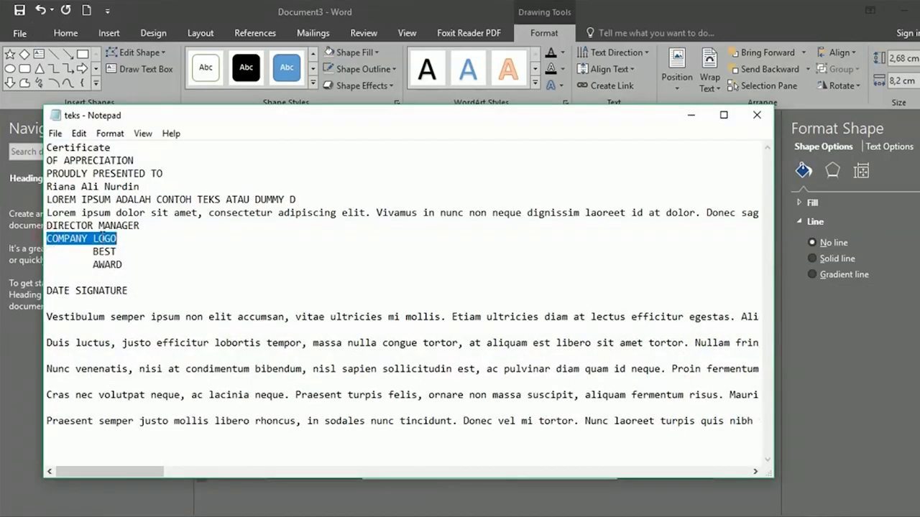
right_click(104, 238)
left_click(161, 285)
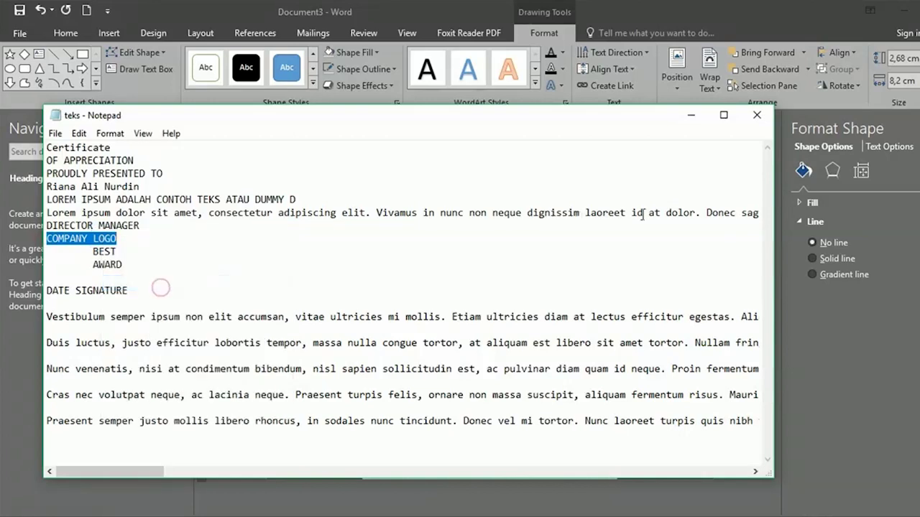
left_click(690, 115)
key("ctrl+v")
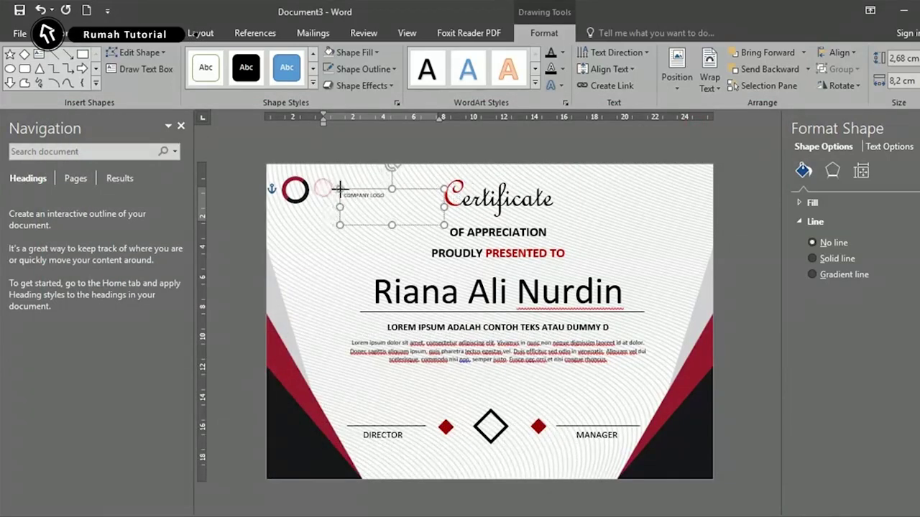
Set the COMPANY LOGO text to 22 pt and shorten its box to fit beside the logo.
left_click_drag(323, 188, 321, 200)
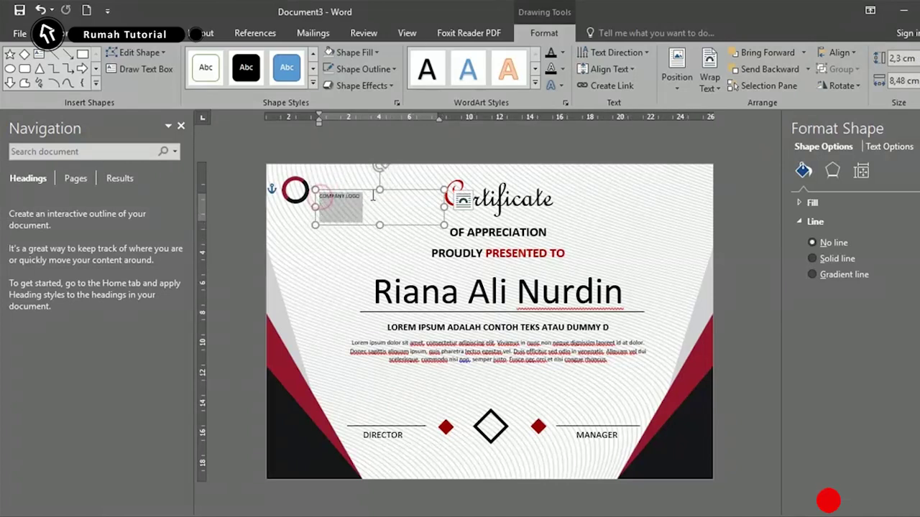
left_click(465, 150)
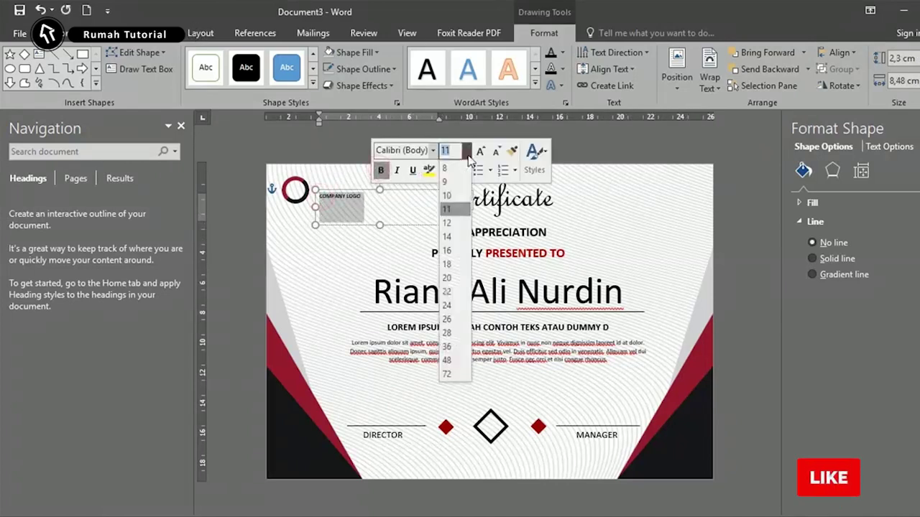
left_click(456, 291)
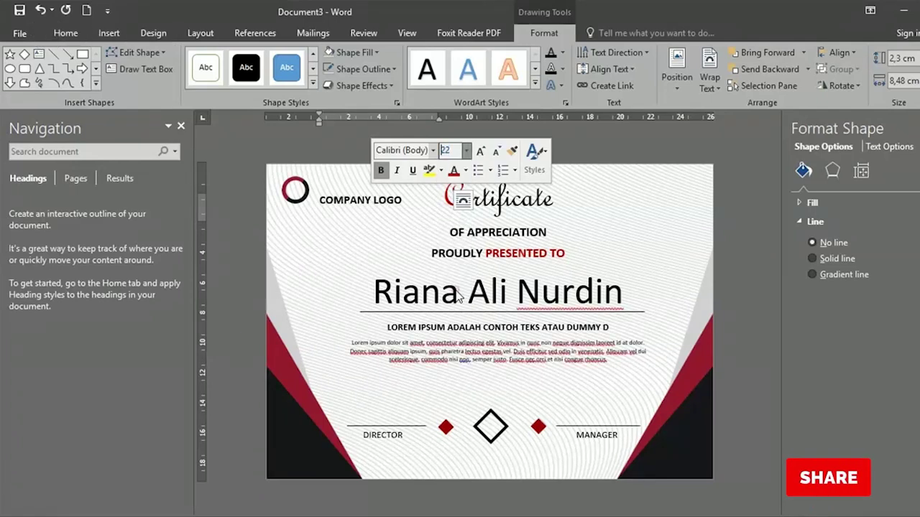
left_click_drag(381, 223, 344, 181)
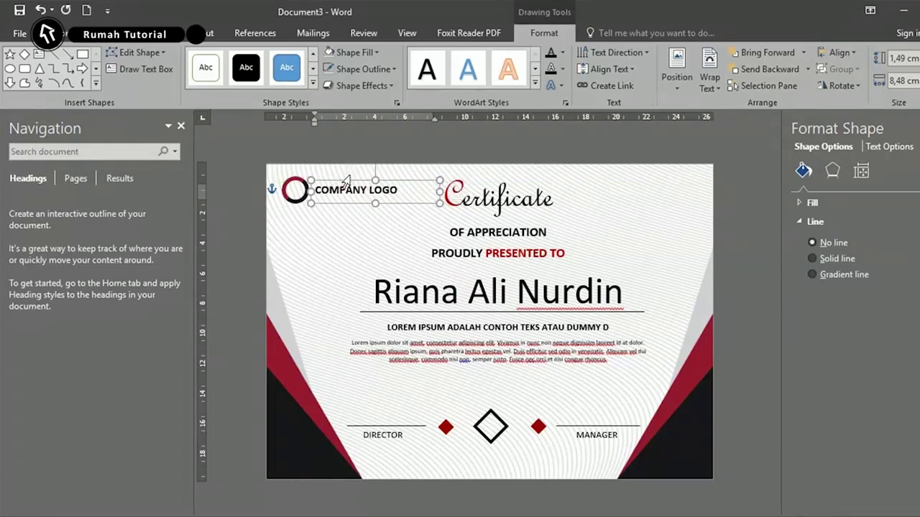
left_click(306, 454)
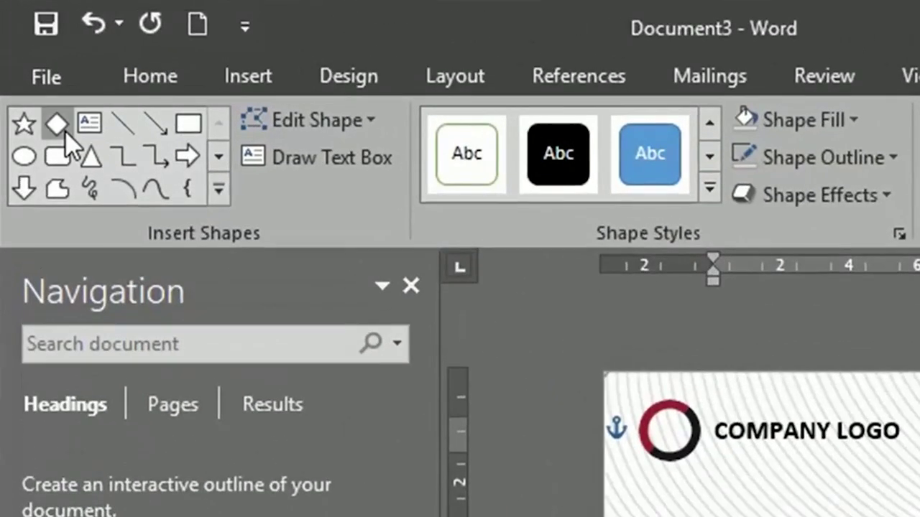
Draw a tall rectangle at the certificate's right side and fill it with the 'lencana' badge picture.
left_click(189, 125)
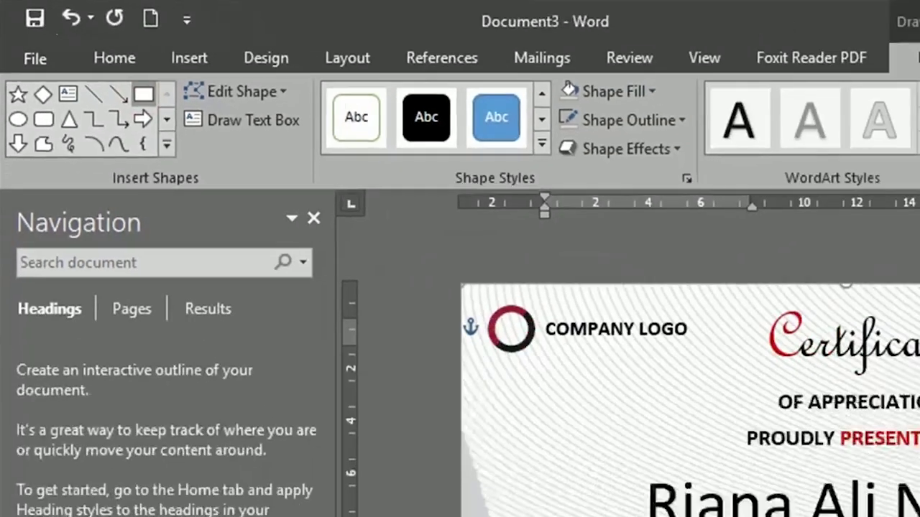
left_click_drag(626, 172, 704, 352)
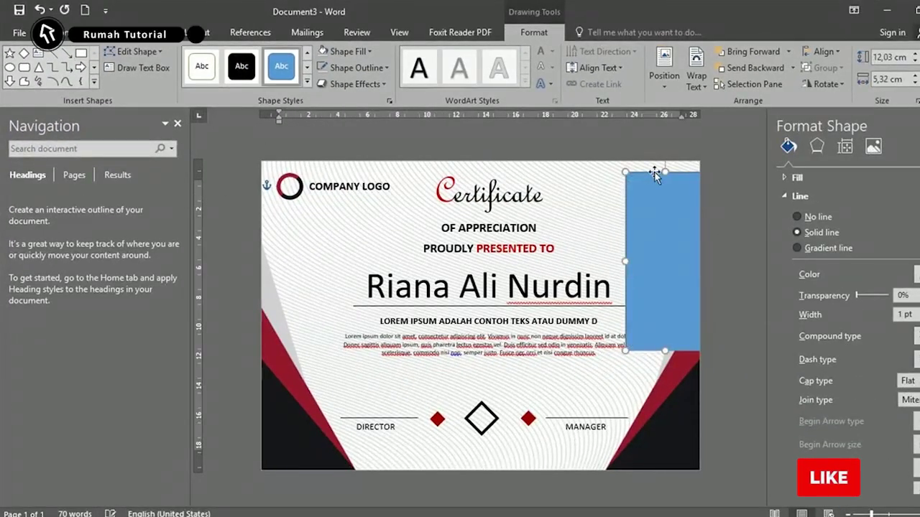
left_click_drag(654, 173, 586, 172)
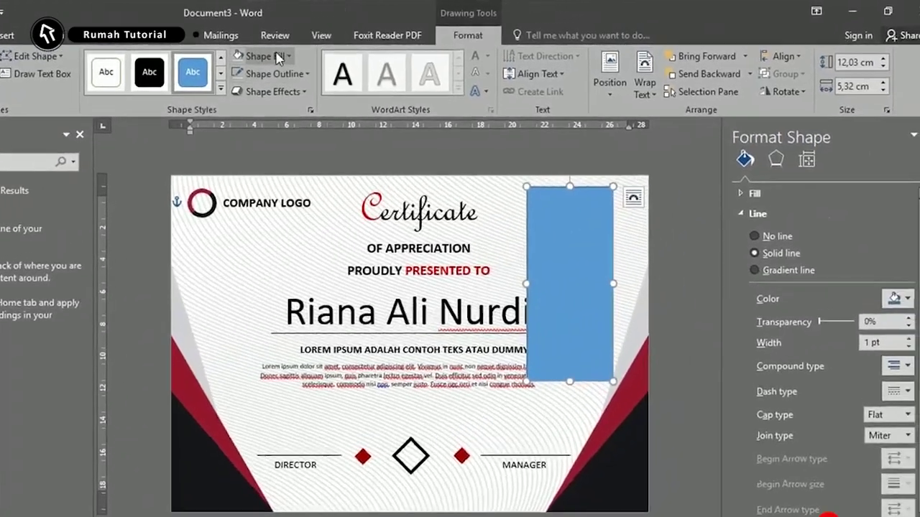
left_click(347, 51)
left_click(363, 242)
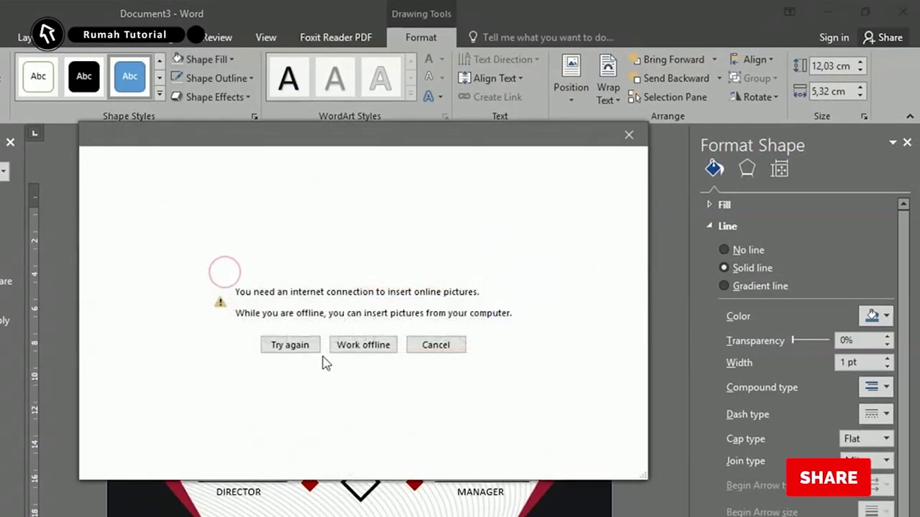
left_click(374, 345)
left_click(243, 133)
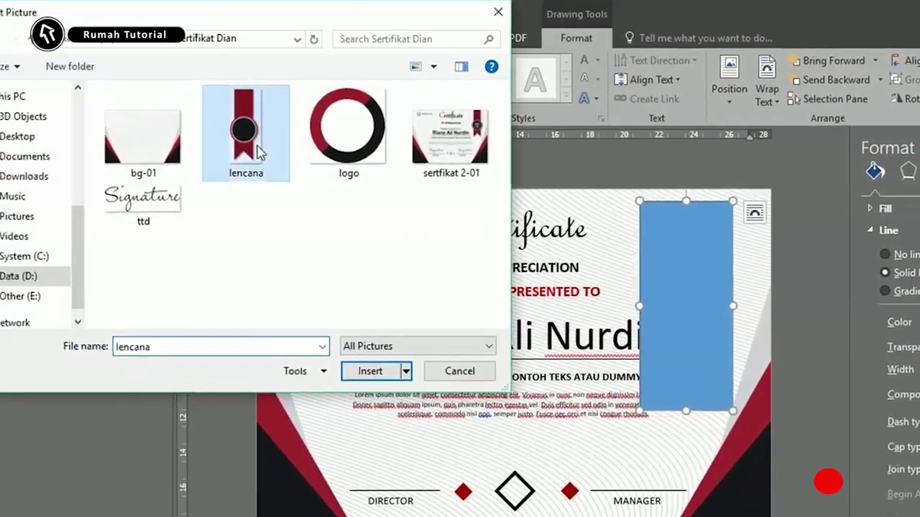
left_click(400, 377)
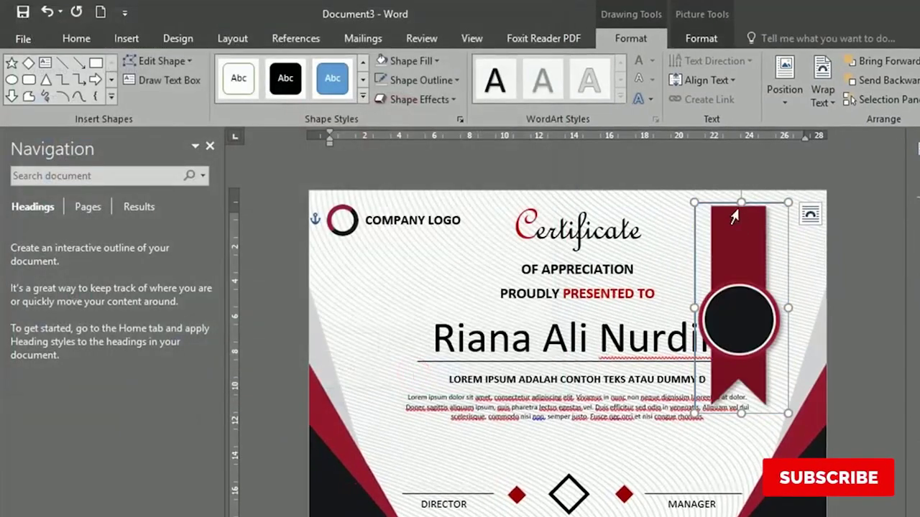
Remove the ribbon badge's outline.
right_click(733, 203)
left_click(812, 161)
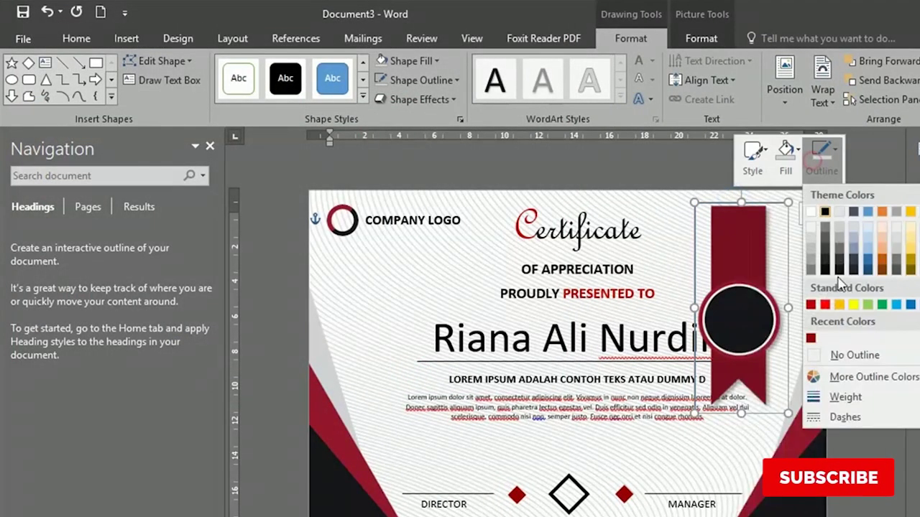
left_click(844, 356)
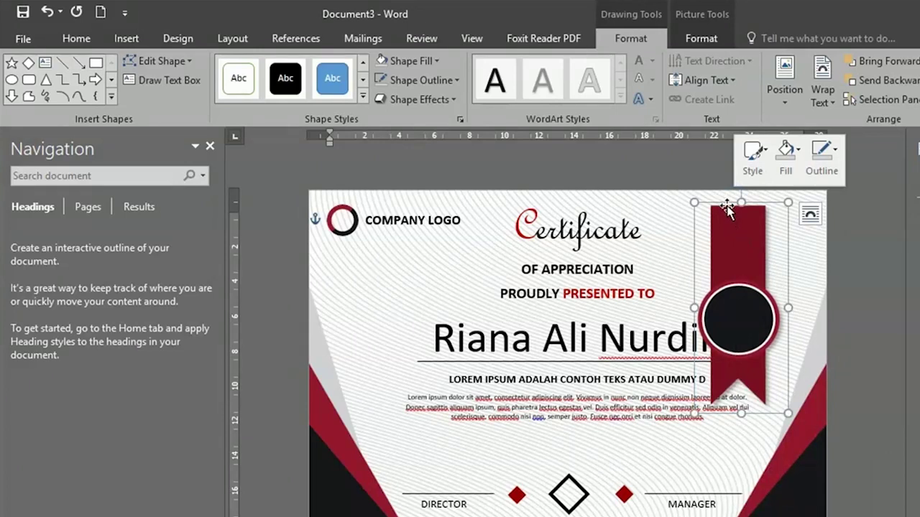
mouse_move(727, 208)
left_mouse_down()
mouse_move(751, 204)
mouse_move(769, 186)
left_mouse_up()
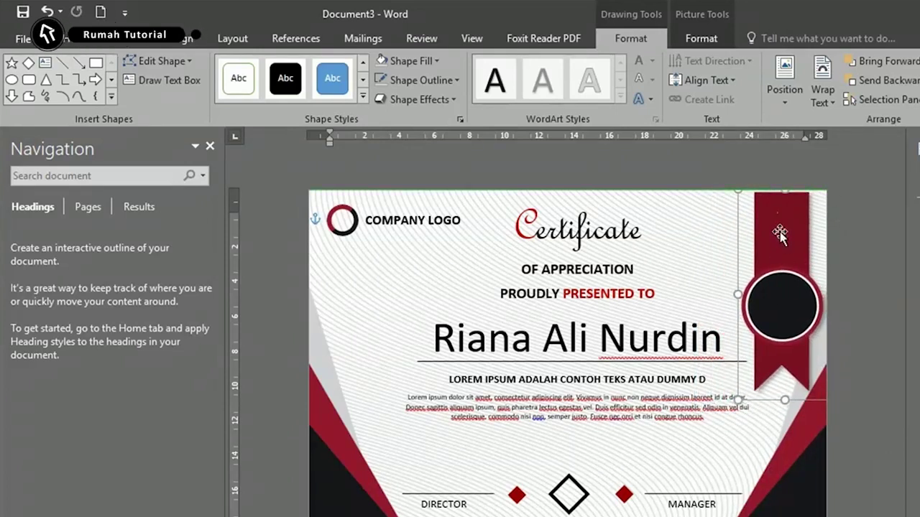
key("ctrl+z")
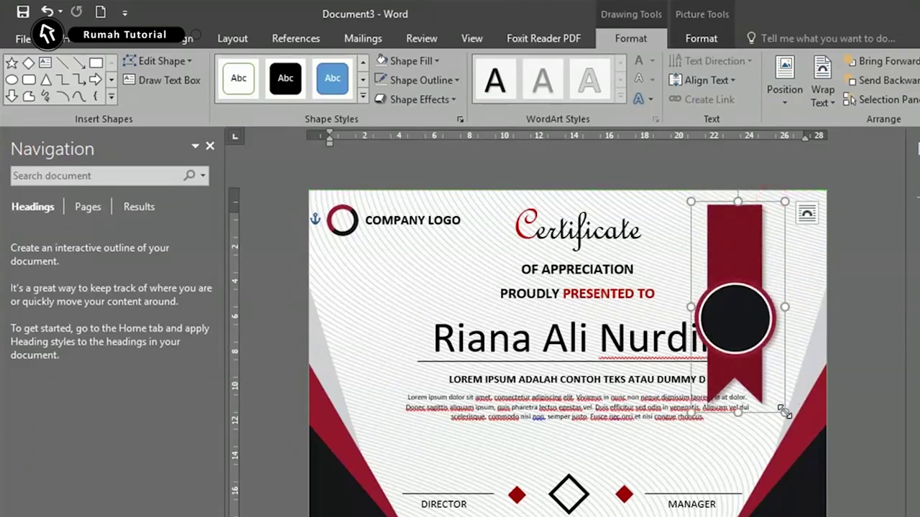
Resize the ribbon badge and move it flush against the certificate's top-right edge.
left_click_drag(775, 405, 779, 403)
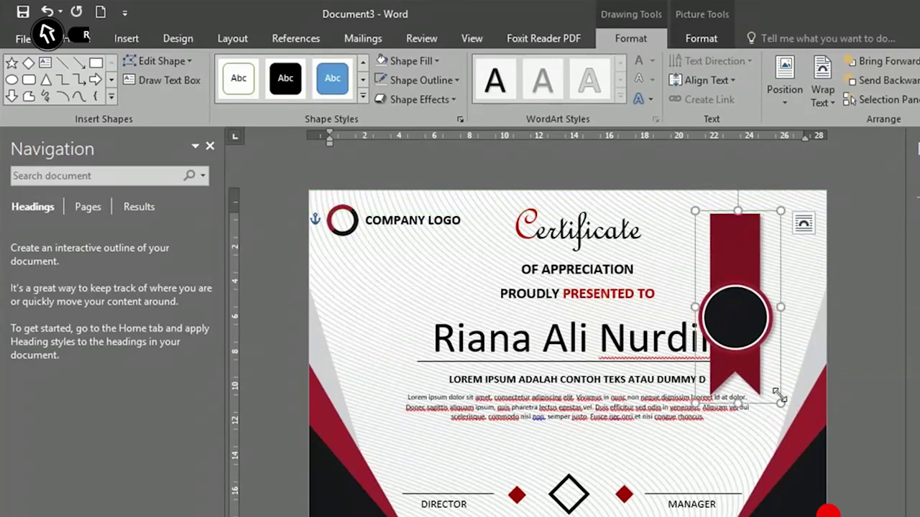
key("Right")
key("Right")
key("Right")
key("Right")
key("Right")
key("Right")
key("Right")
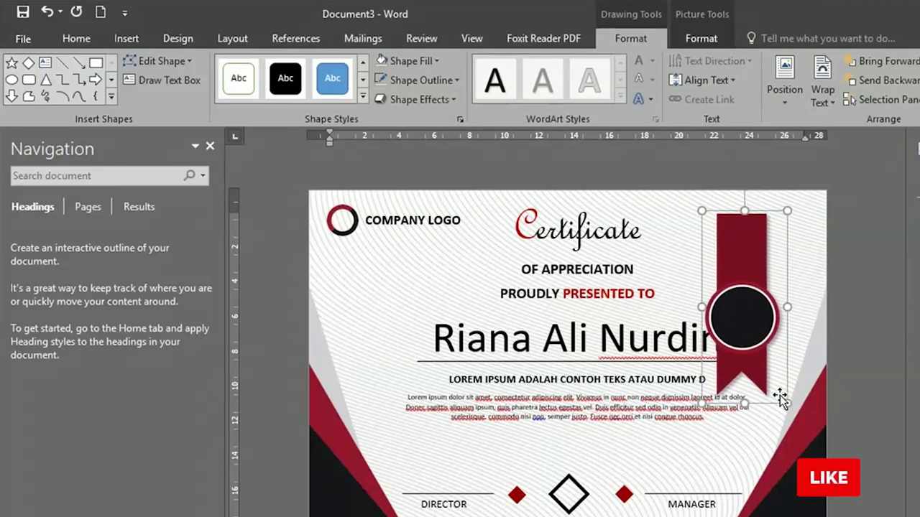
key("Right")
key("Right")
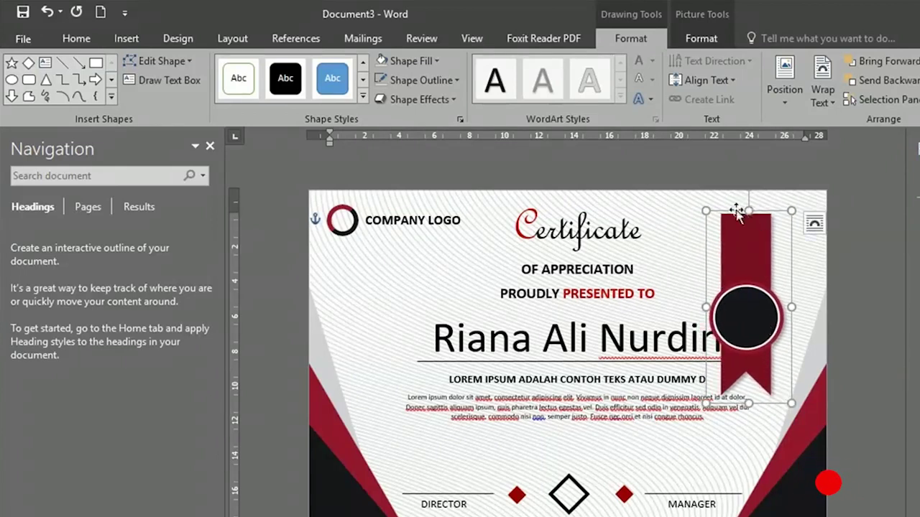
left_click_drag(733, 210, 766, 176)
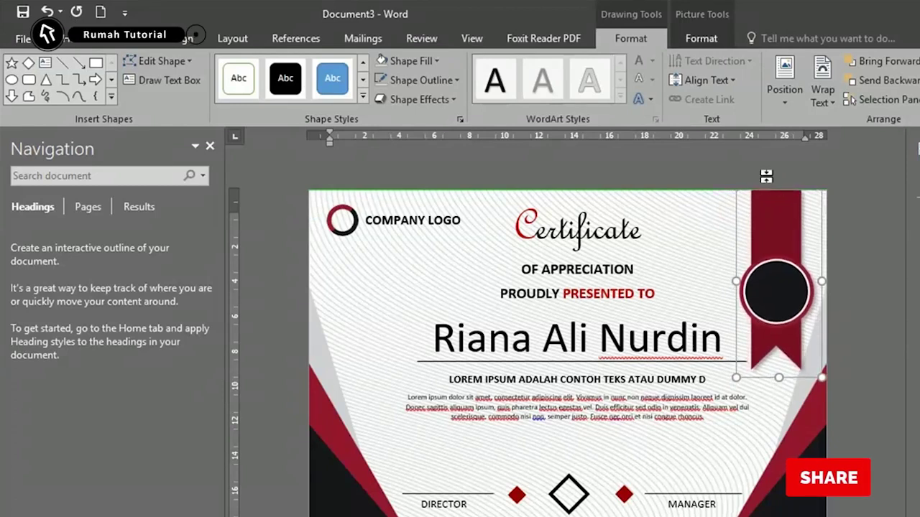
key("Right")
key("Right")
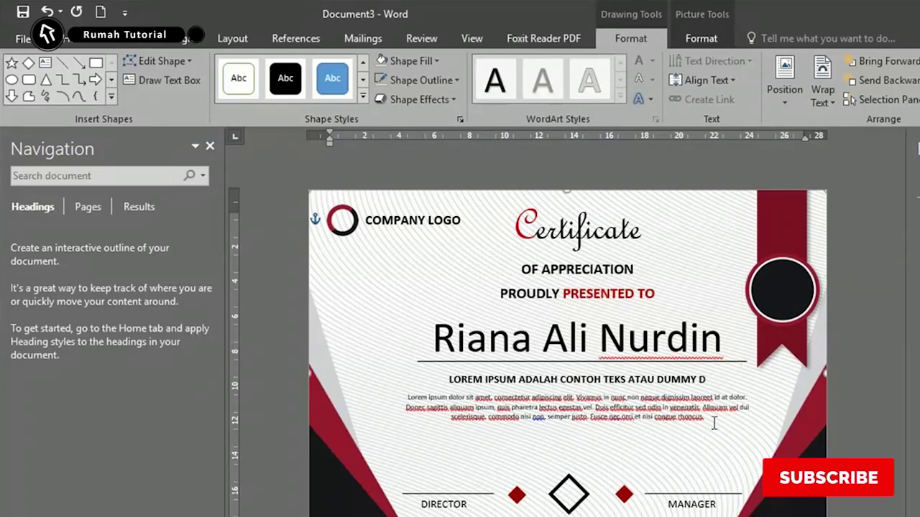
left_click(95, 62)
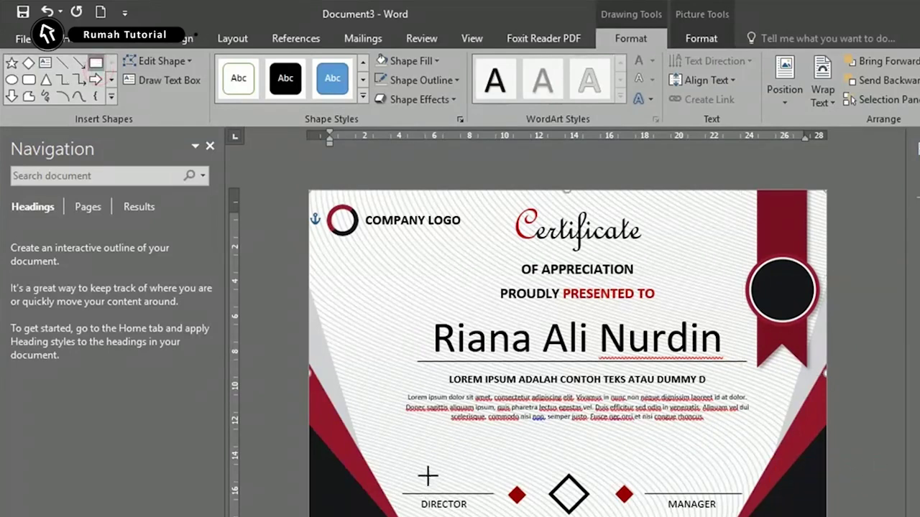
Draw a rectangle above DIRECTOR and fill it with the 'ttd' signature picture, no outline.
mouse_move(424, 448)
left_mouse_down()
mouse_move(523, 480)
mouse_move(528, 493)
left_mouse_up()
left_click(414, 63)
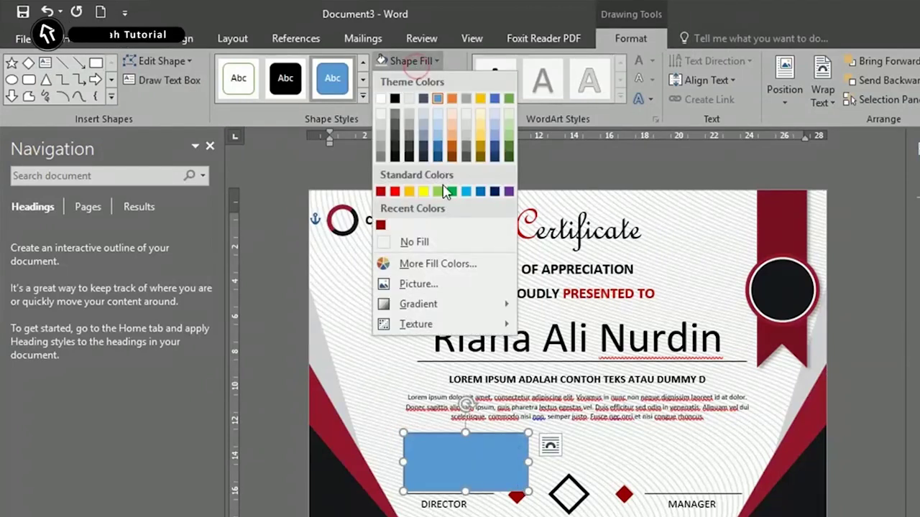
left_click(442, 285)
left_click(561, 354)
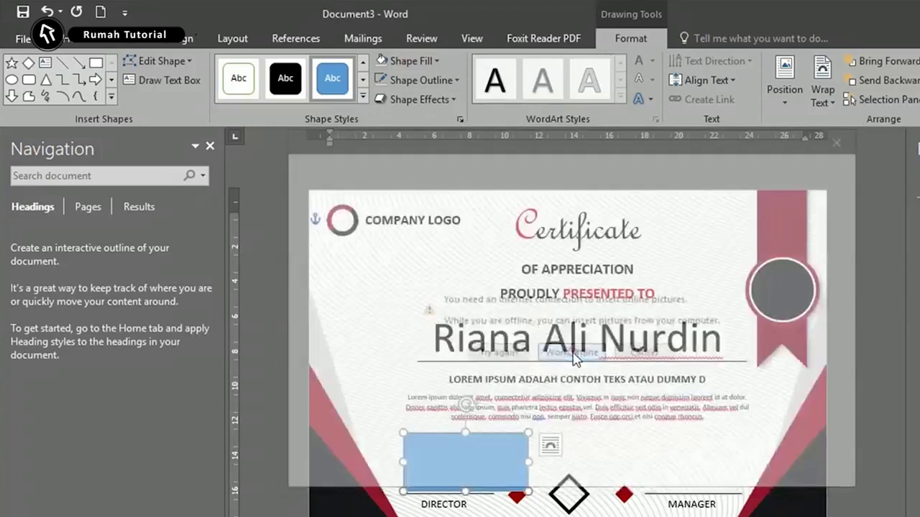
left_click(229, 199)
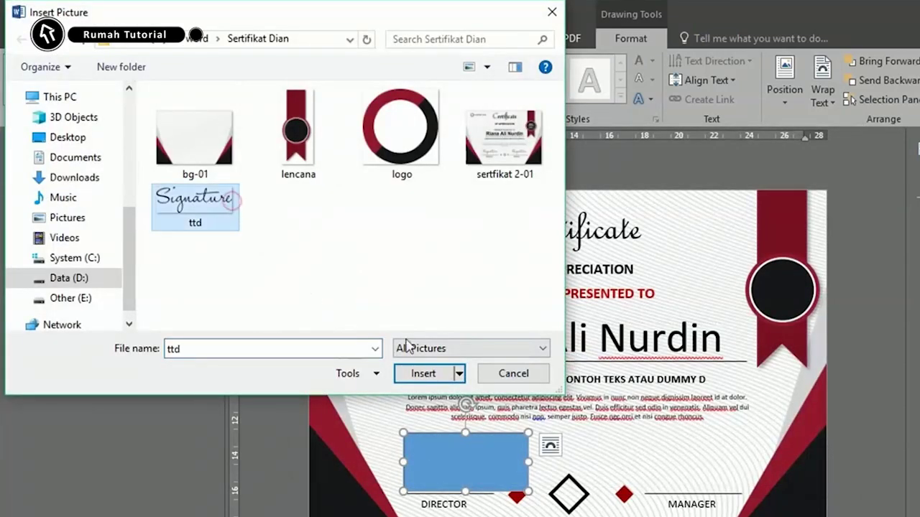
left_click(424, 374)
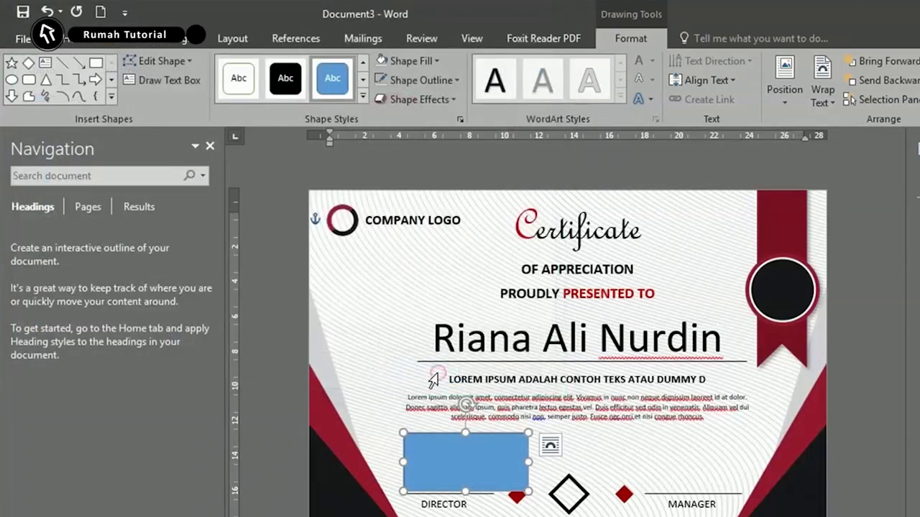
right_click(454, 433)
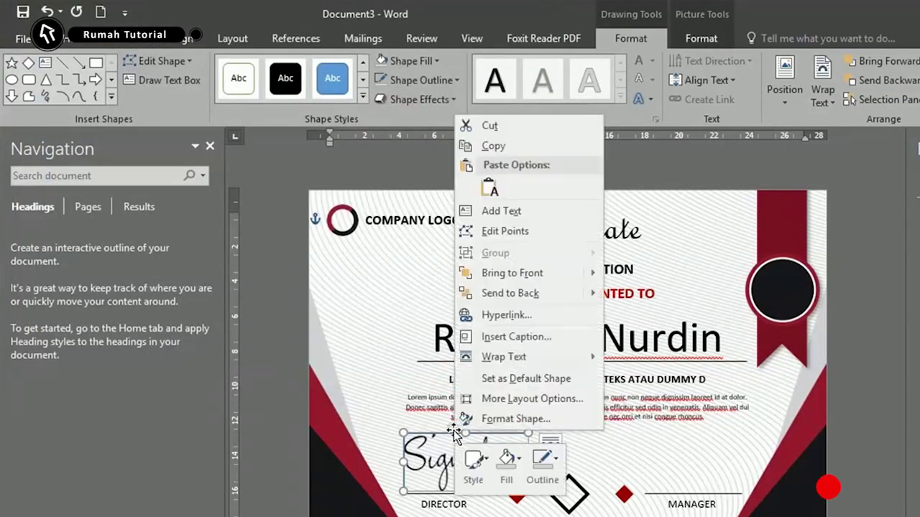
left_click(550, 462)
left_click(550, 371)
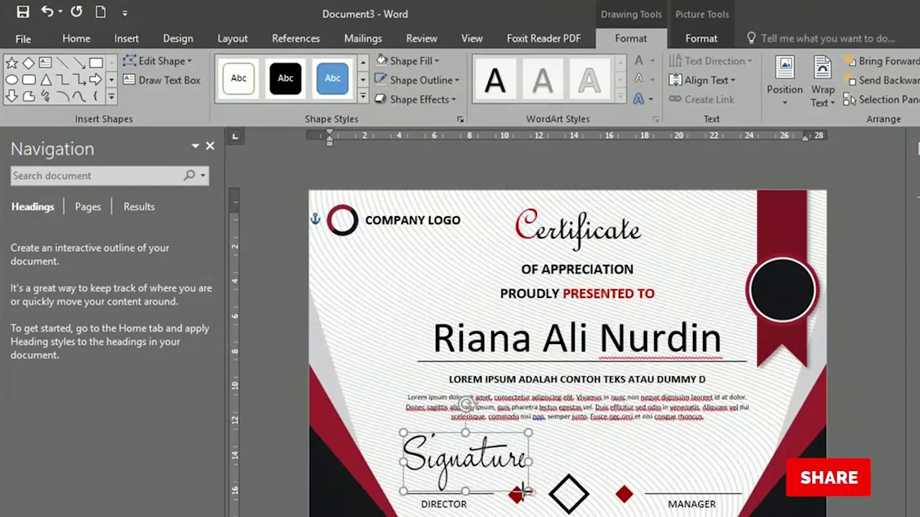
Align the signature over DIRECTOR and Ctrl-drag a copy above the MANAGER line.
left_click(512, 489)
left_click(511, 487)
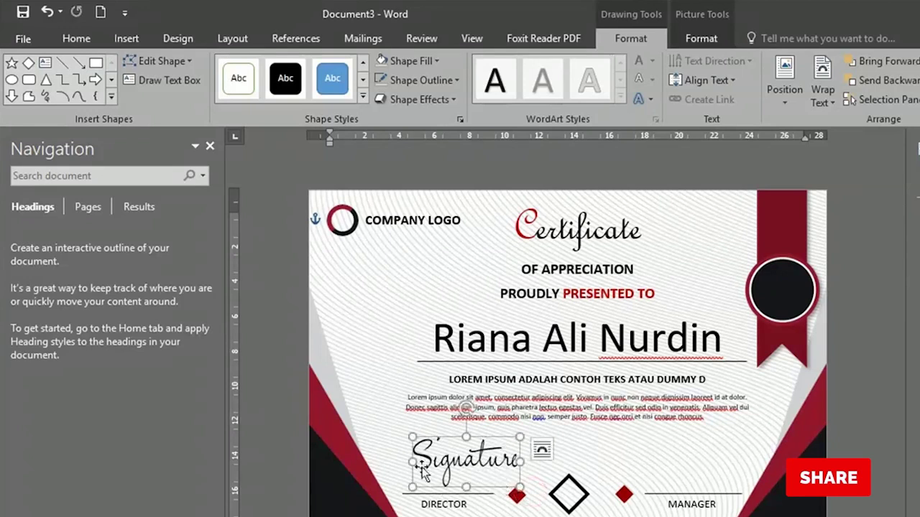
left_click_drag(435, 445, 423, 445)
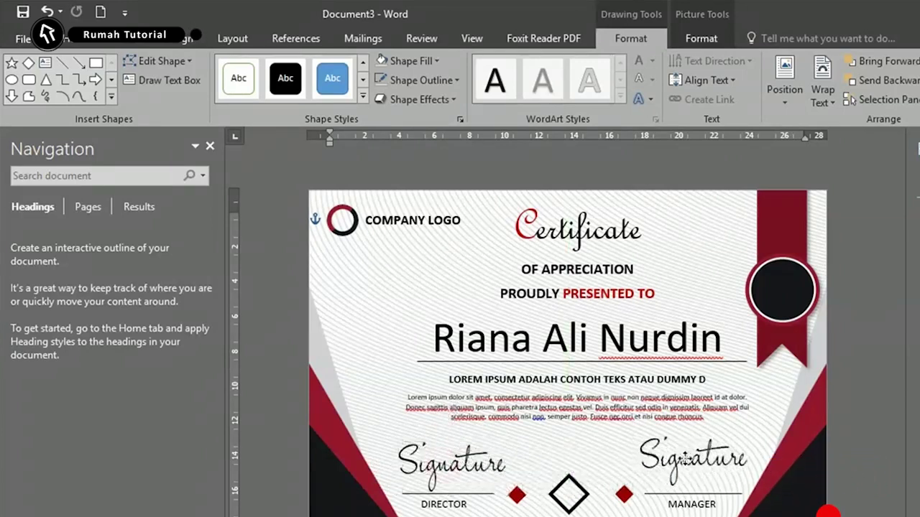
mouse_move(449, 474)
left_mouse_down()
mouse_move(687, 467)
mouse_move(679, 466)
left_mouse_up()
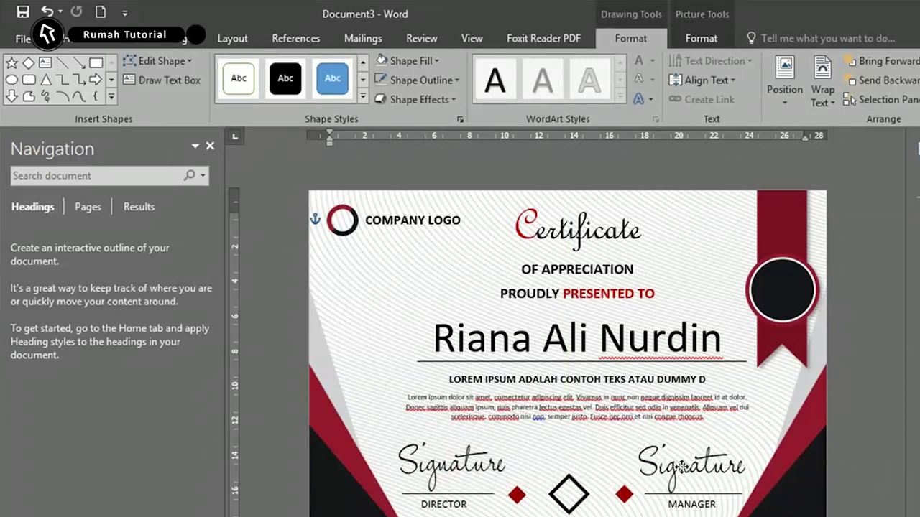
left_click(451, 463, "shift")
left_click(391, 350)
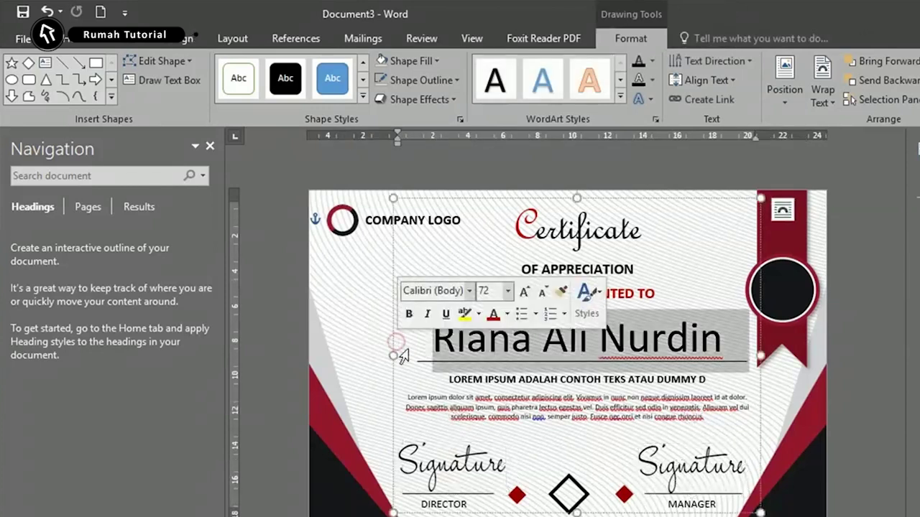
left_click(801, 514)
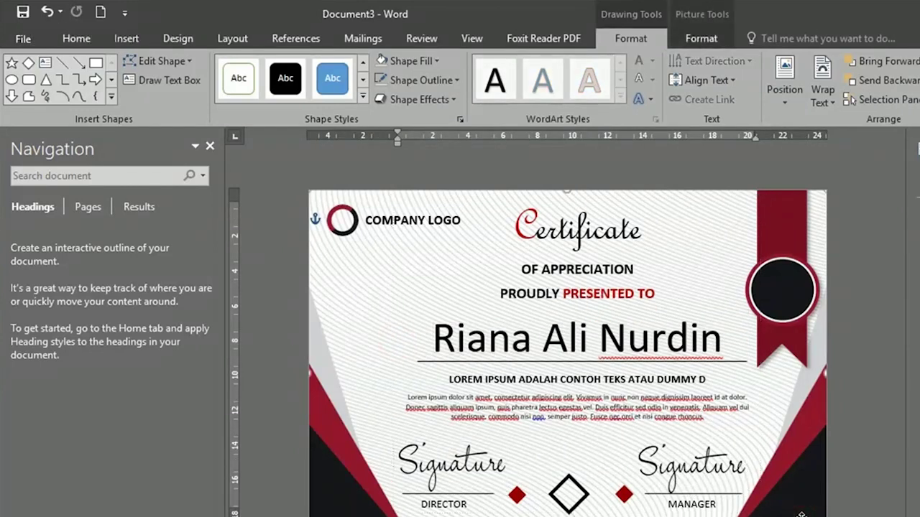
left_click(569, 314)
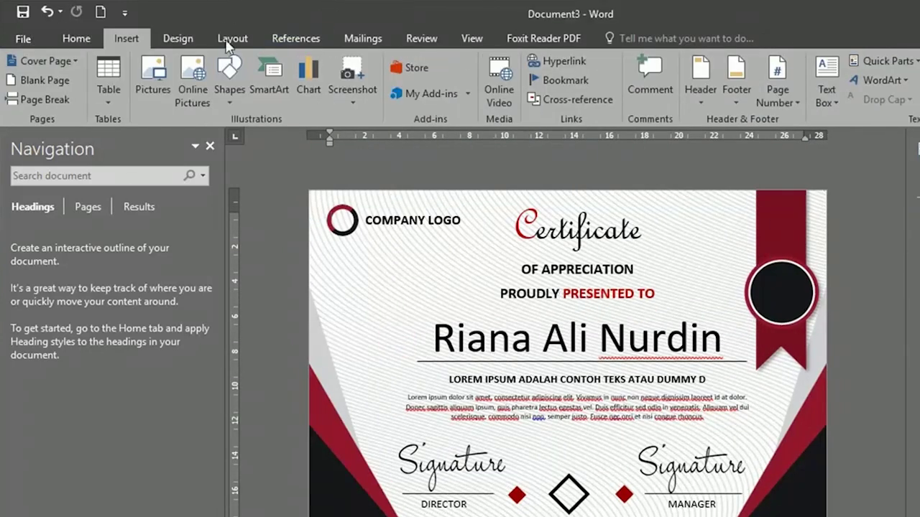
Draw a black, outline-free star just below the company logo.
left_click(229, 75)
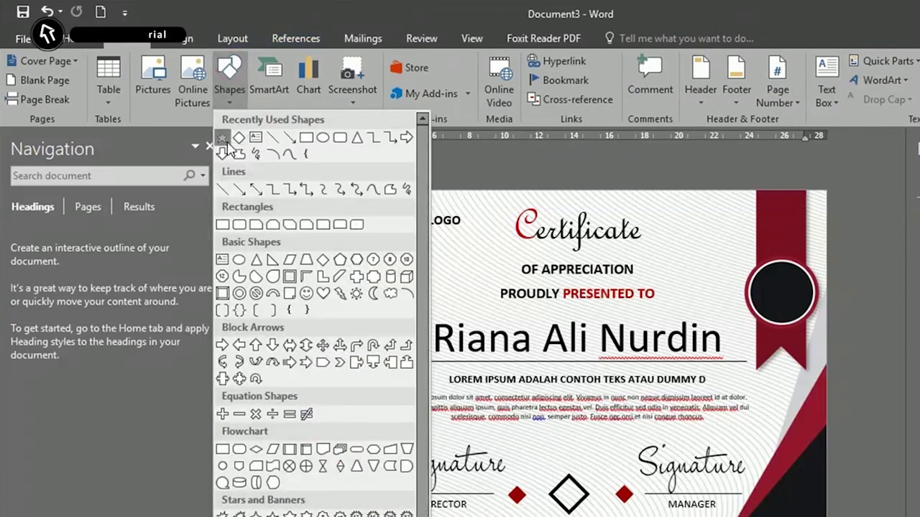
left_click(225, 140)
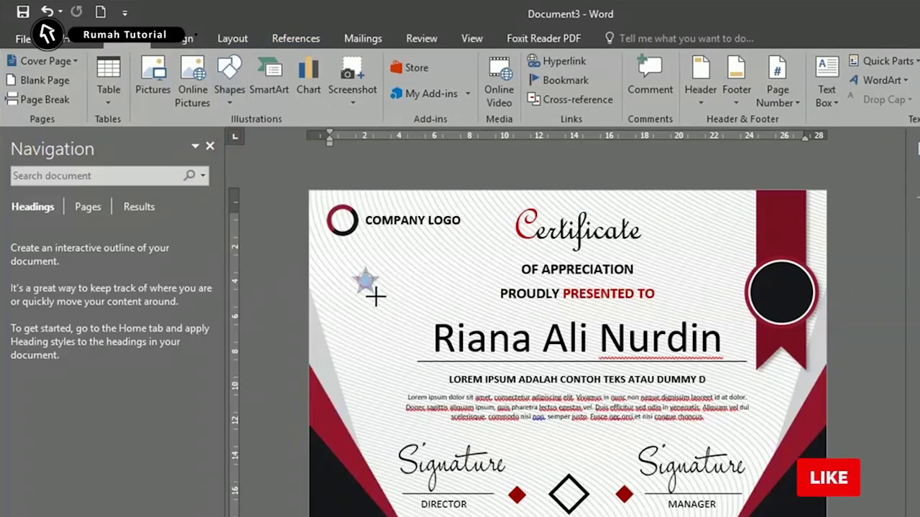
left_click_drag(375, 295, 407, 322)
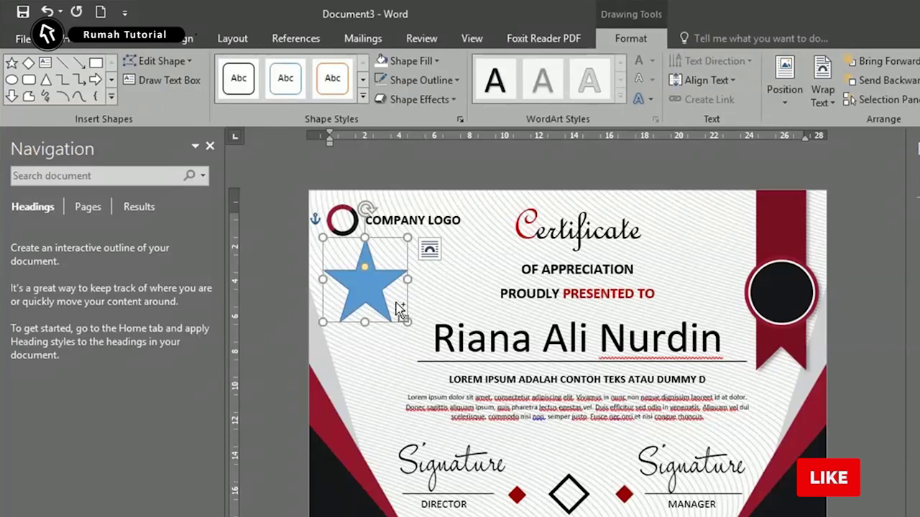
right_click(378, 239)
left_click(423, 210)
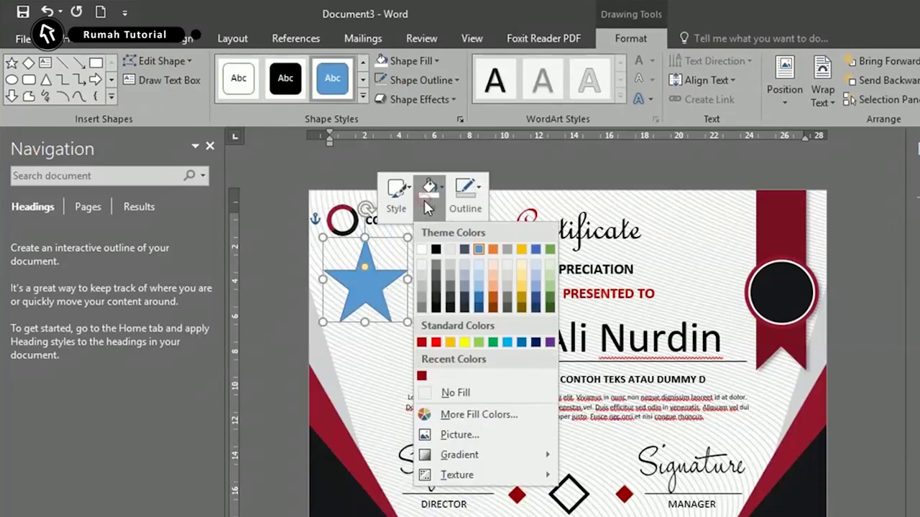
left_click(438, 249)
left_click(464, 205)
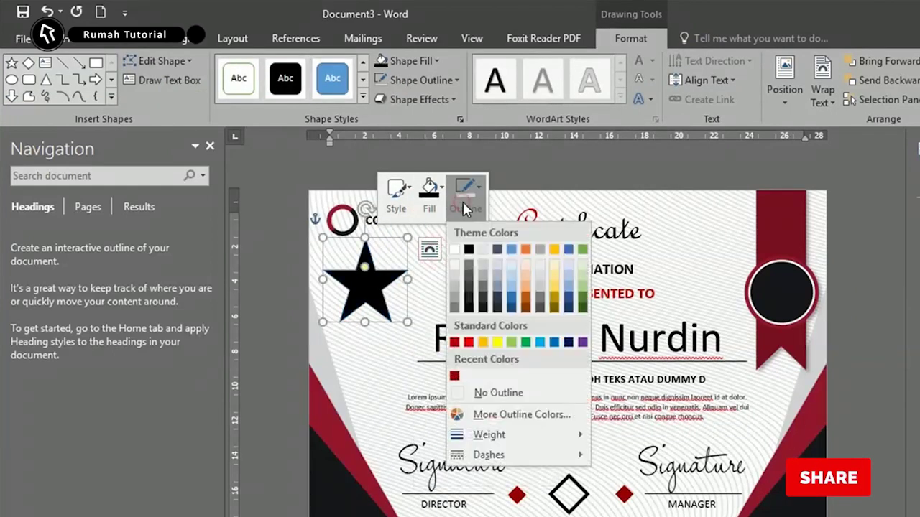
left_click(471, 390)
left_click_drag(358, 282, 378, 285)
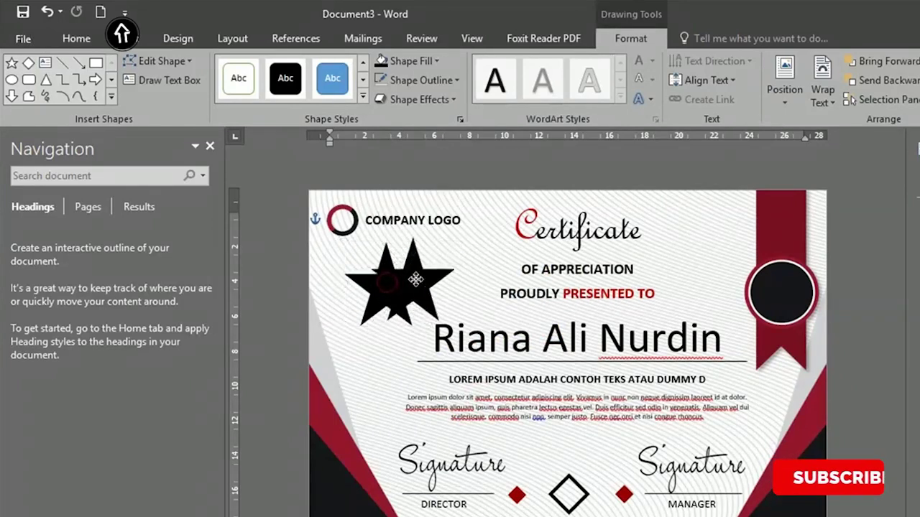
Duplicate the star, then tilt and shrink the copy on the right.
left_click_drag(391, 287, 470, 283)
left_click(366, 403)
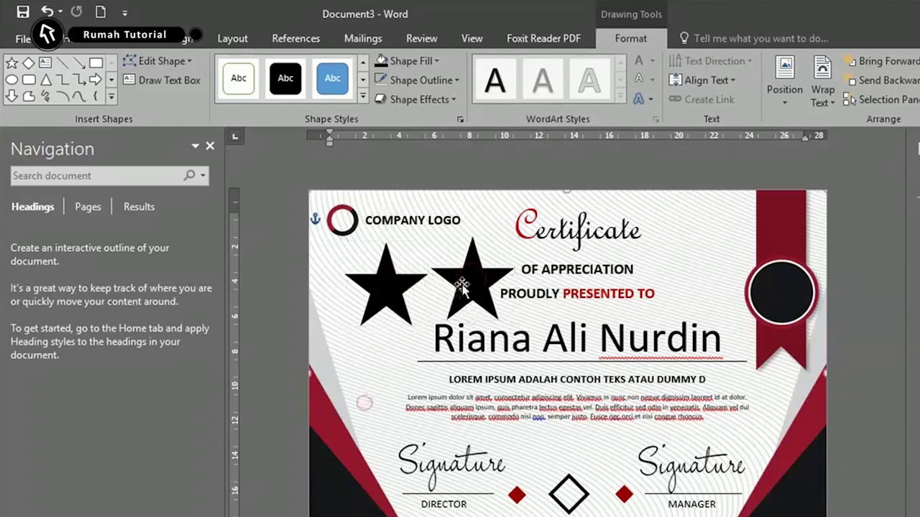
left_click(481, 271)
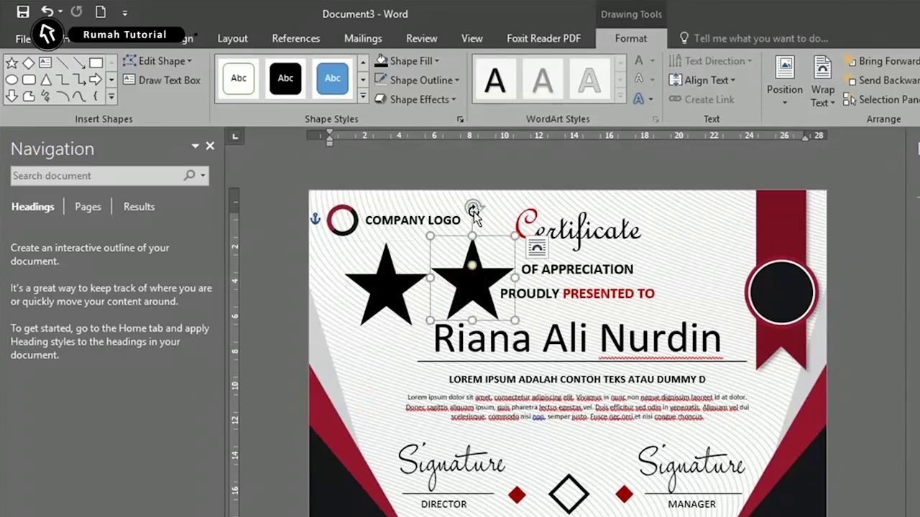
left_click_drag(473, 211, 495, 210)
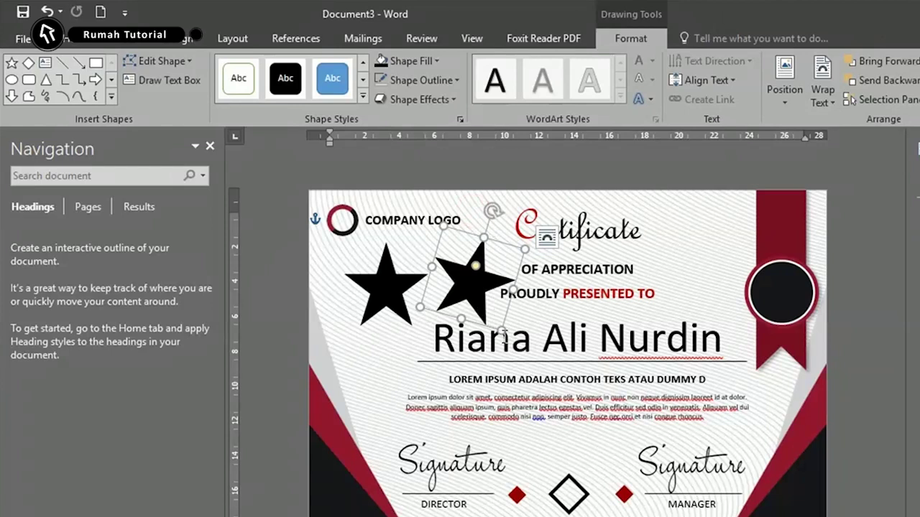
left_click_drag(502, 330, 469, 291)
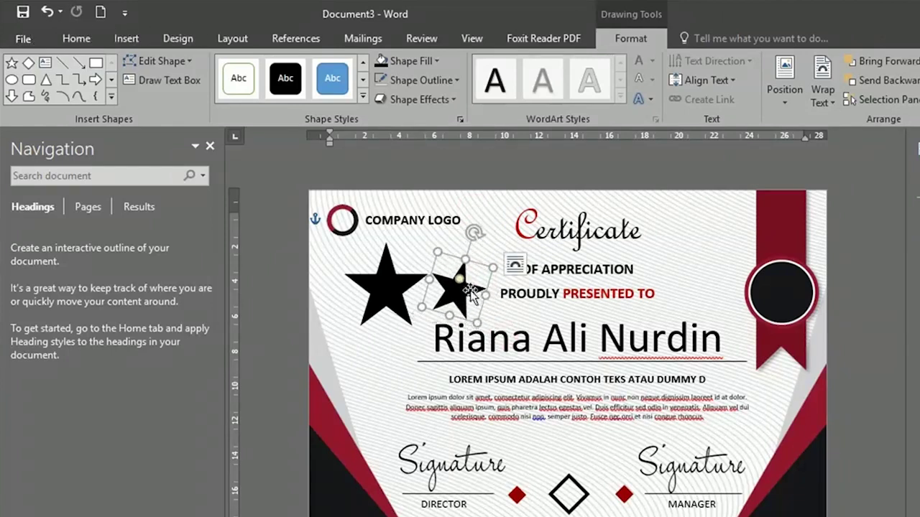
Add a third small tilted star and arrange the two small stars flanking the big one.
left_click_drag(475, 305, 408, 389)
left_click(348, 404)
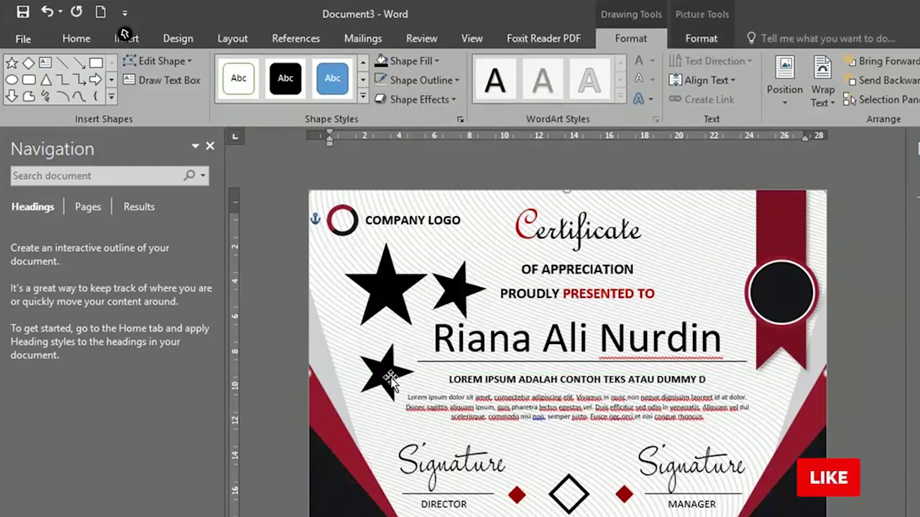
left_click(388, 371)
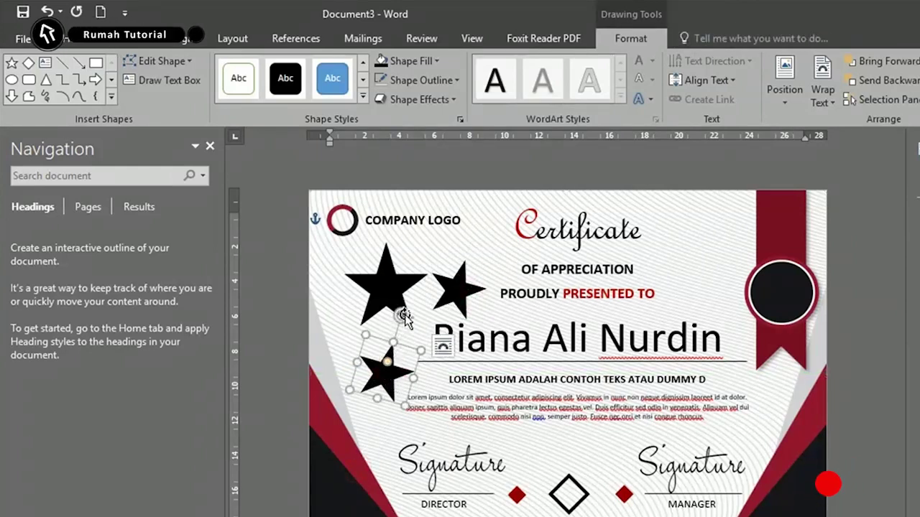
left_click_drag(404, 317, 359, 321)
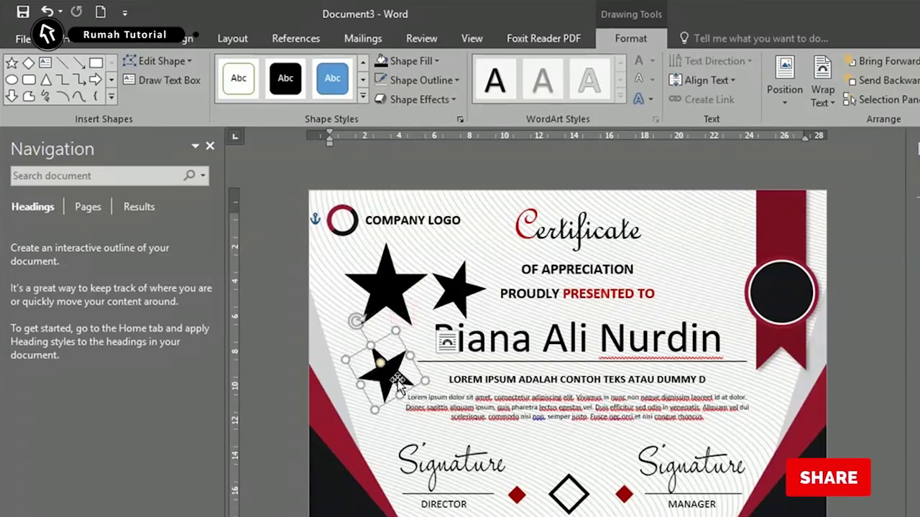
left_click_drag(397, 381, 344, 313)
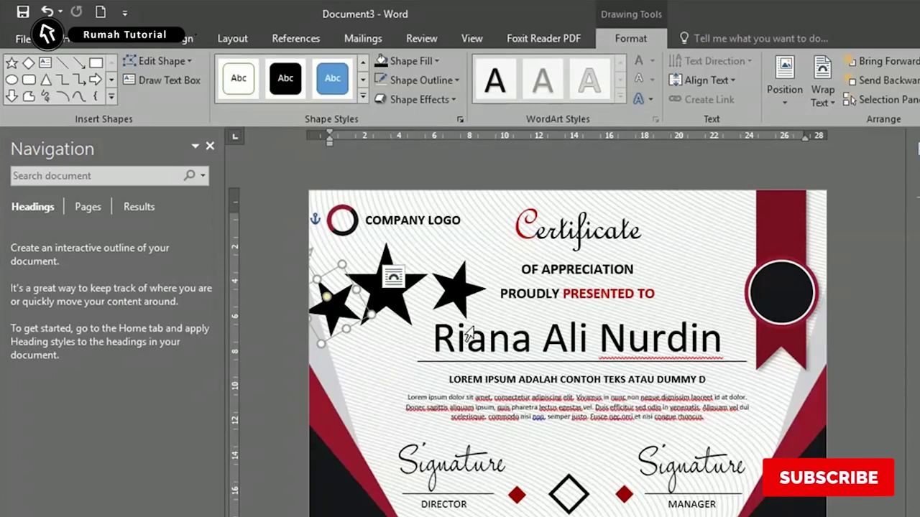
left_click(451, 305)
left_click_drag(452, 286, 464, 271)
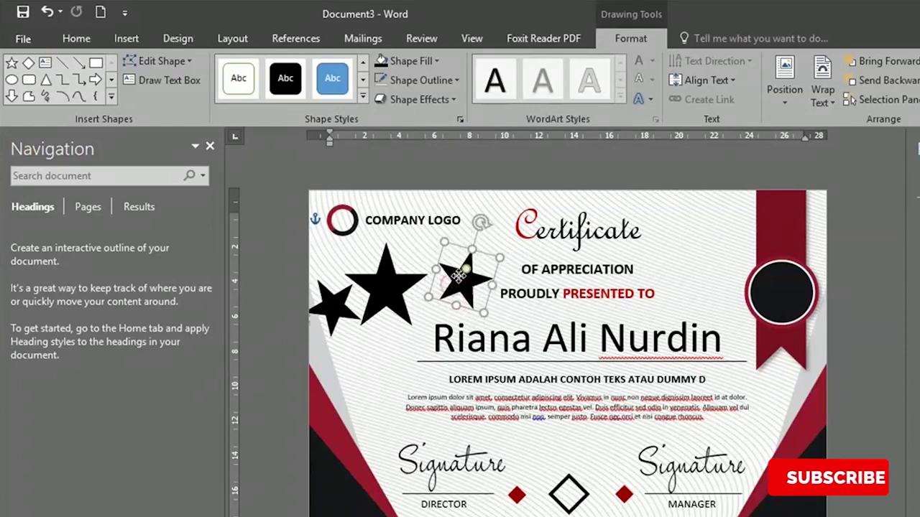
left_click_drag(483, 312, 477, 298)
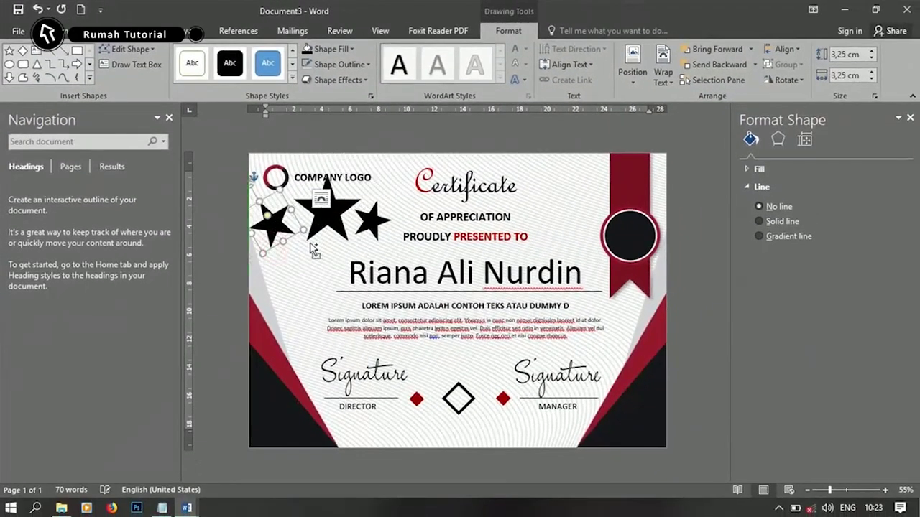
Select all three stars and combine them into a single group.
left_click_drag(270, 234, 277, 231)
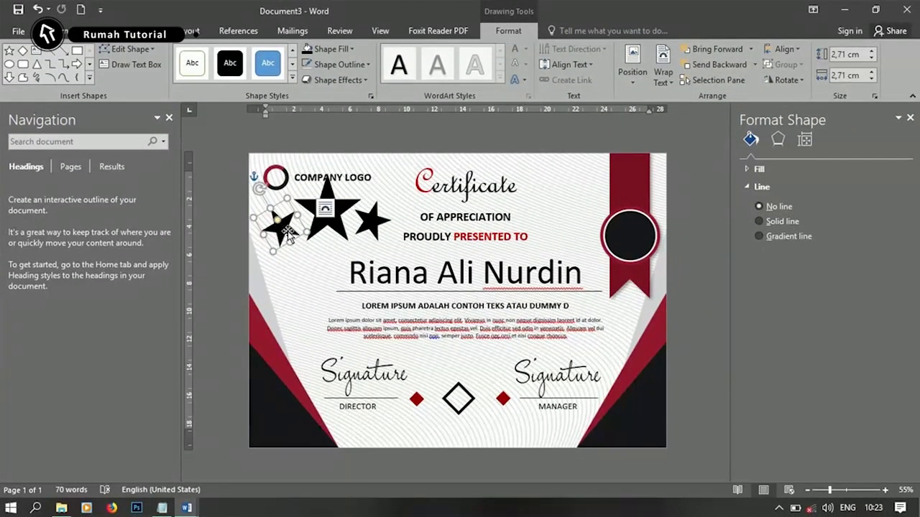
left_click(354, 227, "shift")
left_click(62, 31)
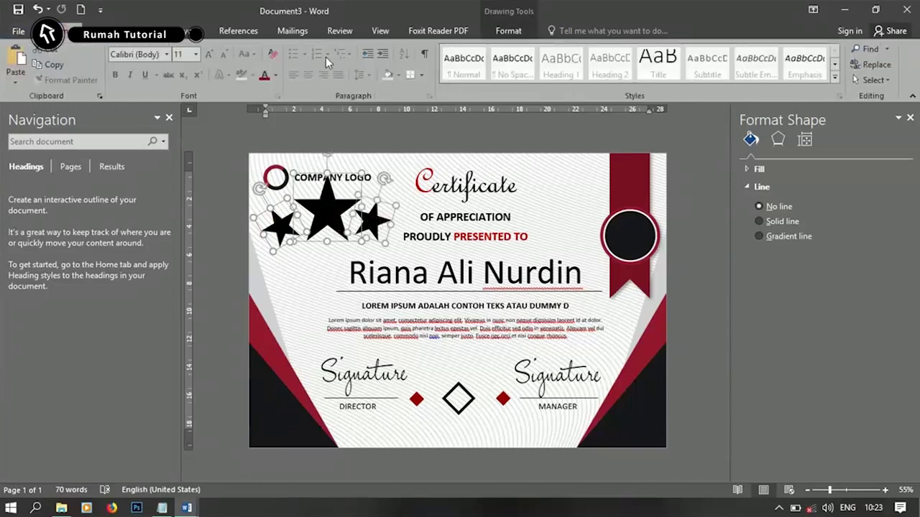
left_click(190, 31)
left_click(611, 64)
left_click(607, 74)
Fill the star group white and place it inside the dark ribbon badge.
right_click(312, 165)
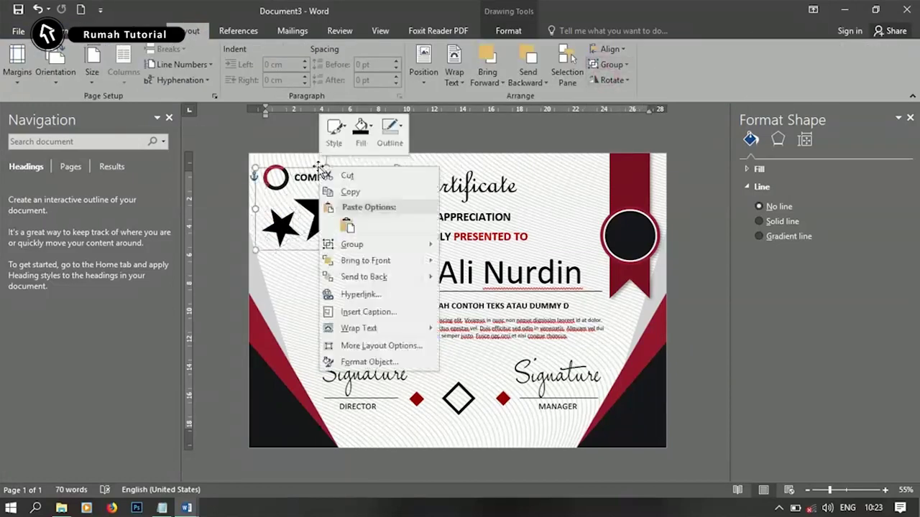
left_click(366, 137)
key("Escape")
mouse_move(331, 210)
left_mouse_down()
mouse_move(563, 223)
mouse_move(566, 203)
left_mouse_up()
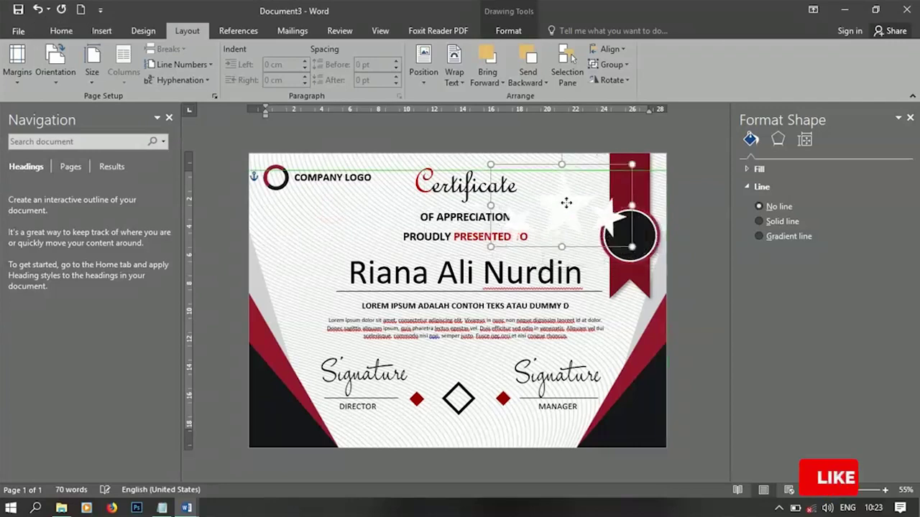
mouse_move(631, 247)
left_mouse_down()
mouse_move(595, 219)
mouse_move(636, 259)
mouse_move(644, 242)
mouse_move(645, 264)
left_mouse_up()
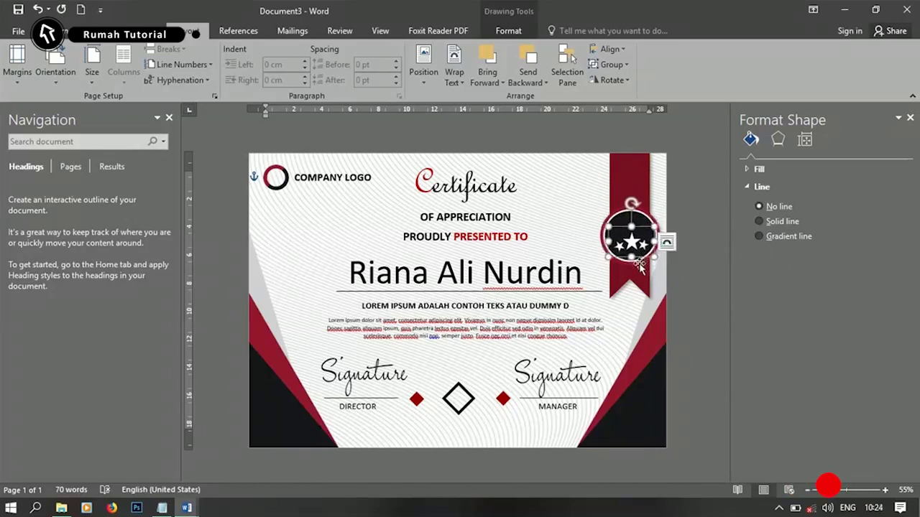
Draw a rectangle shape below the company logo.
left_click(662, 244)
left_click(688, 272)
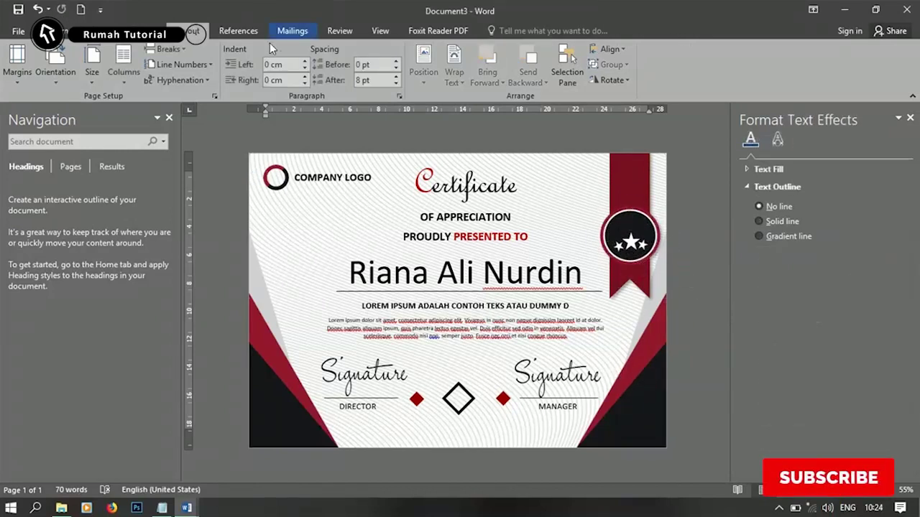
left_click(72, 31)
left_click(184, 68)
left_click(184, 181)
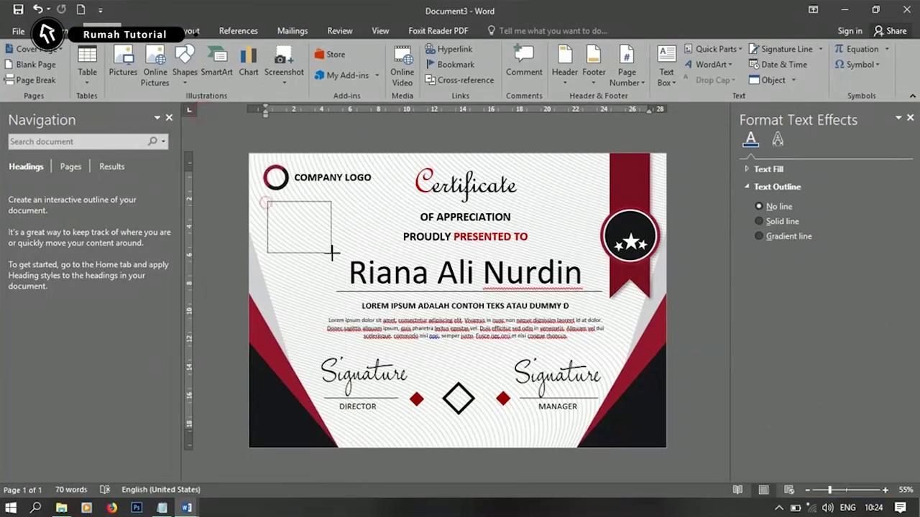
left_click_drag(268, 202, 411, 298)
Give the rectangle No Fill and No Outline.
right_click(303, 207)
left_click(359, 164)
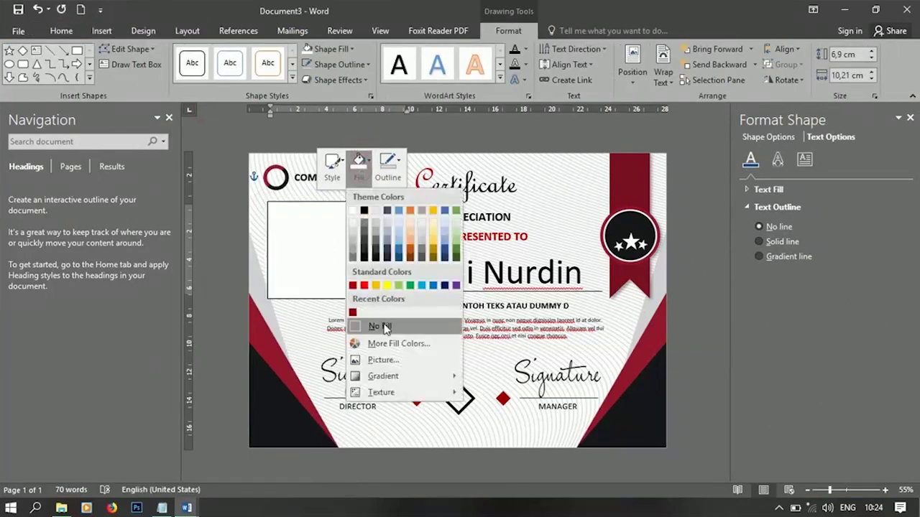
left_click(392, 325)
left_click(392, 164)
left_click(415, 325)
Copy the BEST AWARD text from Notepad for the certificate.
left_click(161, 508)
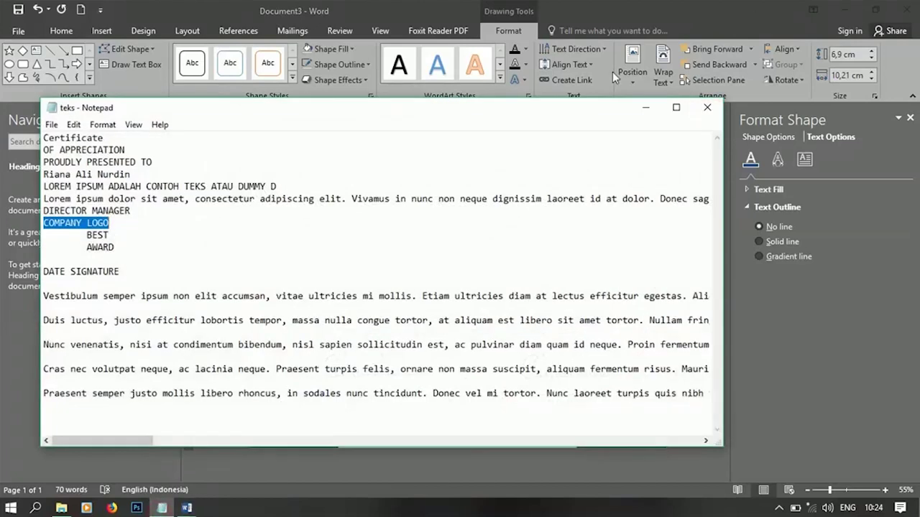
left_click_drag(86, 235, 98, 247)
right_click(102, 233)
left_click(143, 281)
key("alt+Tab")
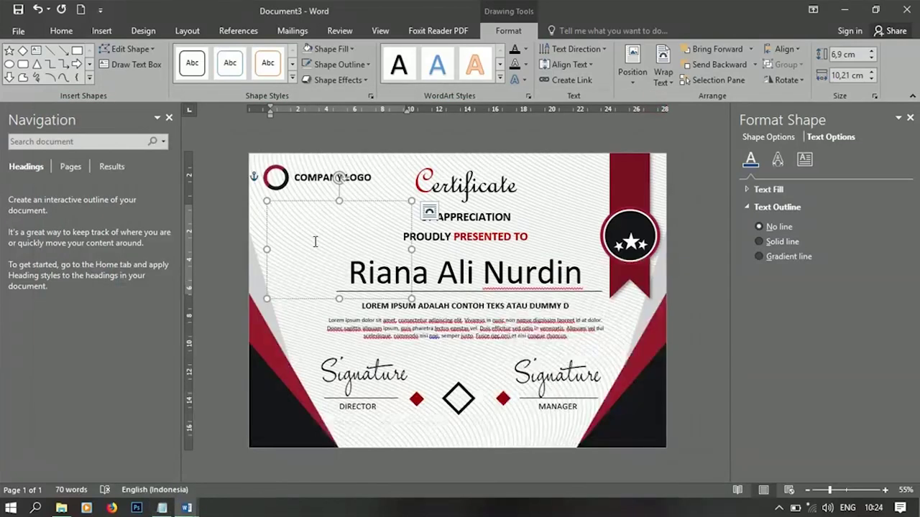
Make the pasted BEST AWARD text size 20 and white, shrinking the box to fit.
left_click_drag(273, 204, 295, 221)
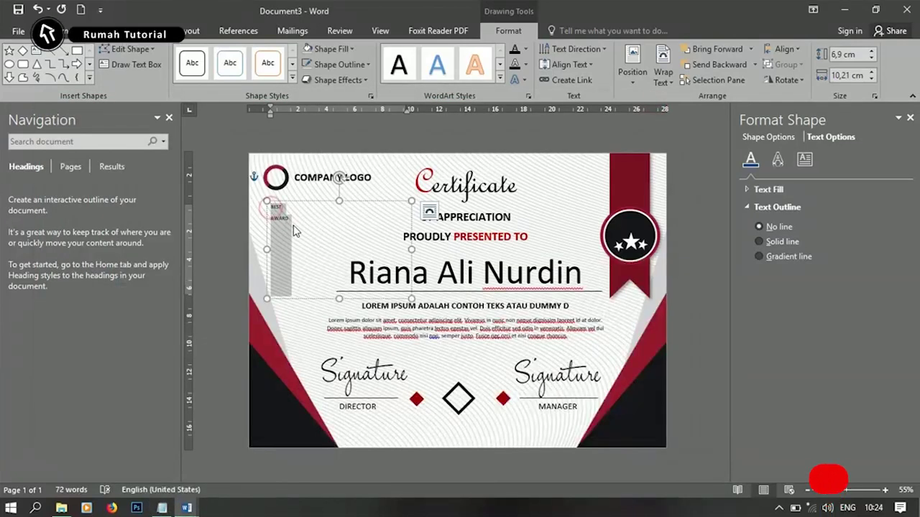
left_click(382, 184)
left_click(363, 302)
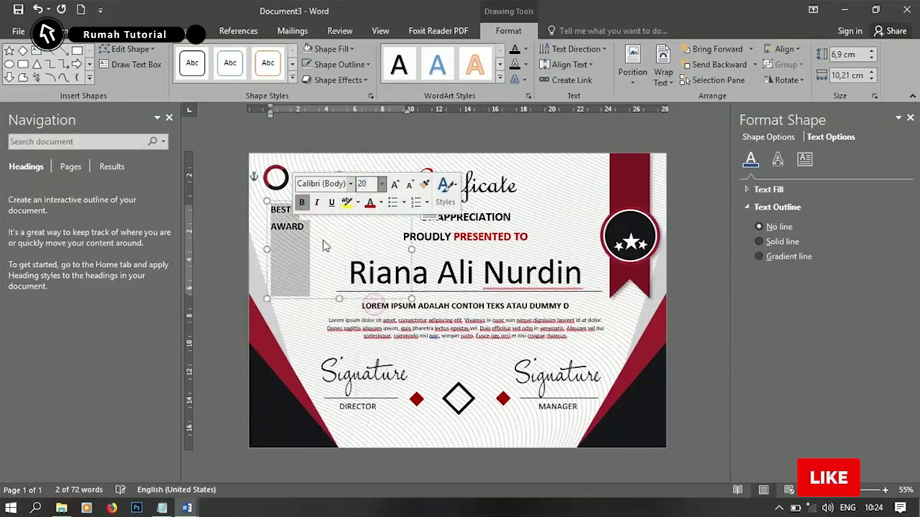
mouse_move(343, 302)
left_mouse_down()
mouse_move(321, 236)
mouse_move(339, 233)
left_mouse_up()
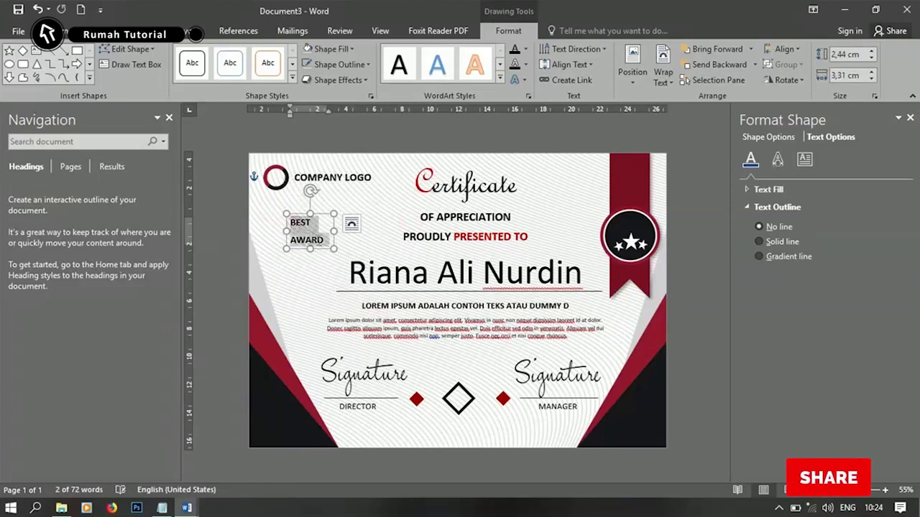
left_click(417, 228)
left_click(354, 207)
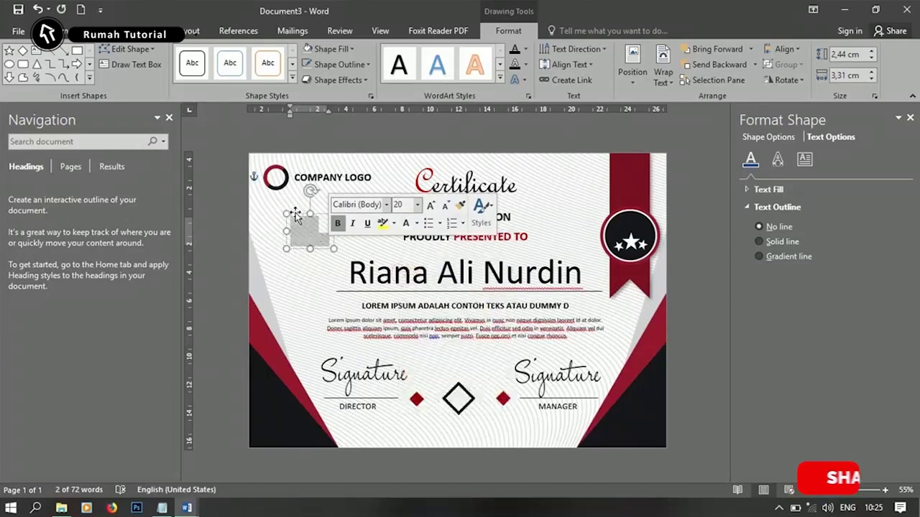
Position the BEST AWARD box on the badge just above the stars.
mouse_move(285, 213)
left_mouse_down()
mouse_move(580, 196)
mouse_move(539, 185)
left_mouse_up()
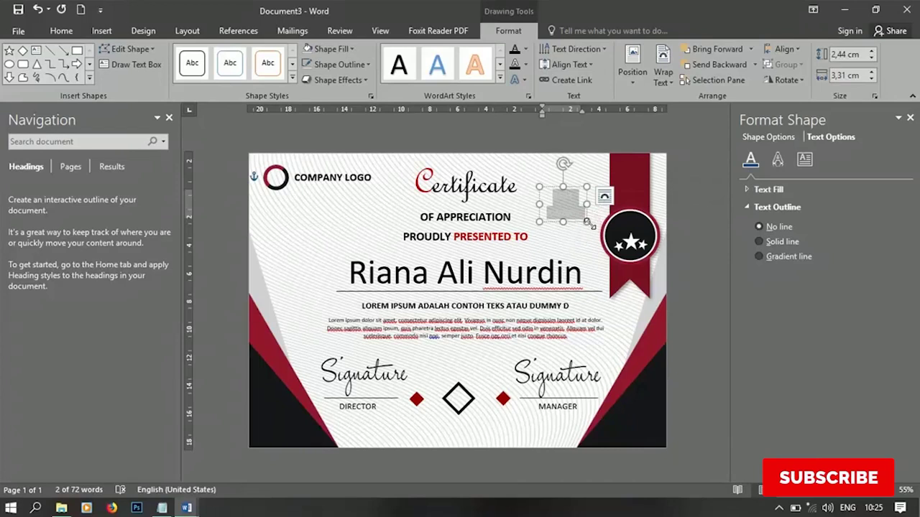
left_click(555, 195)
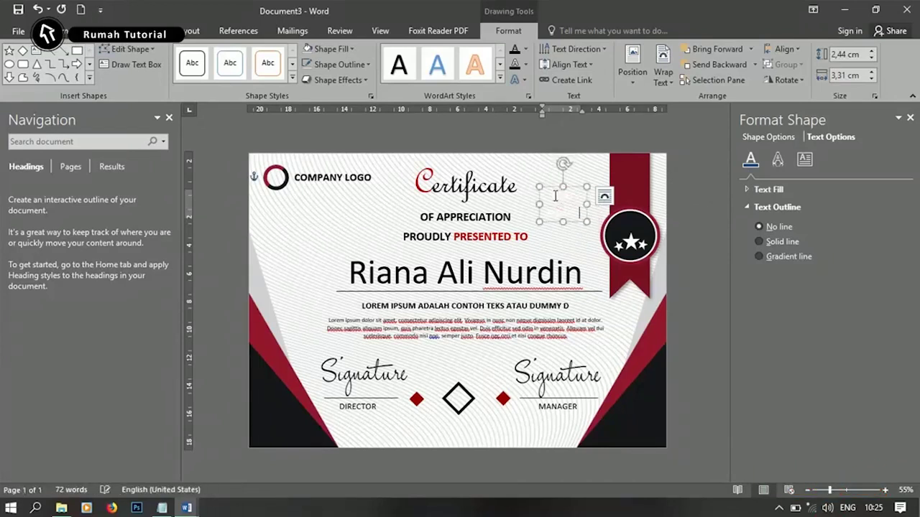
left_click_drag(583, 222, 633, 229)
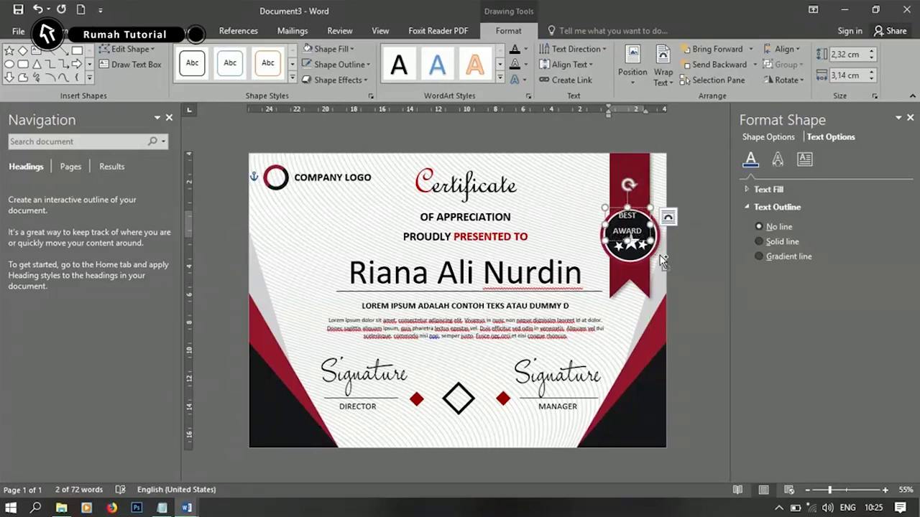
left_click(617, 208)
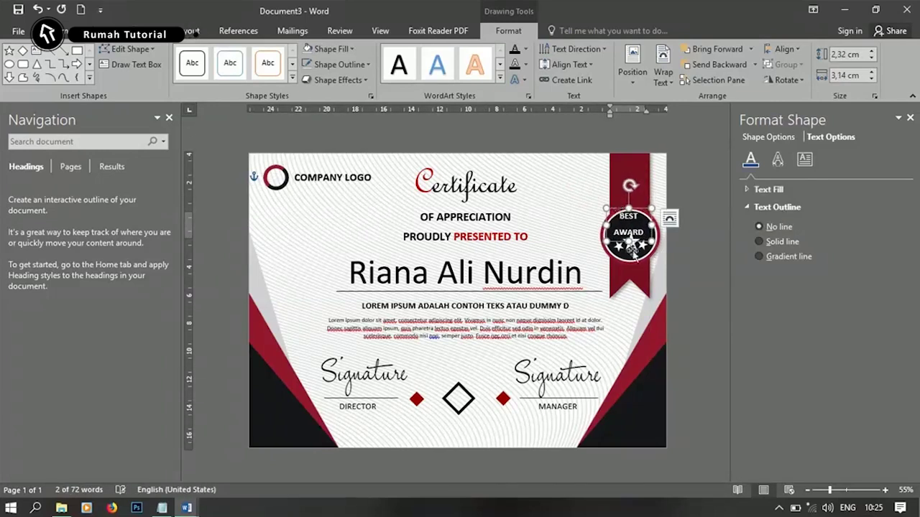